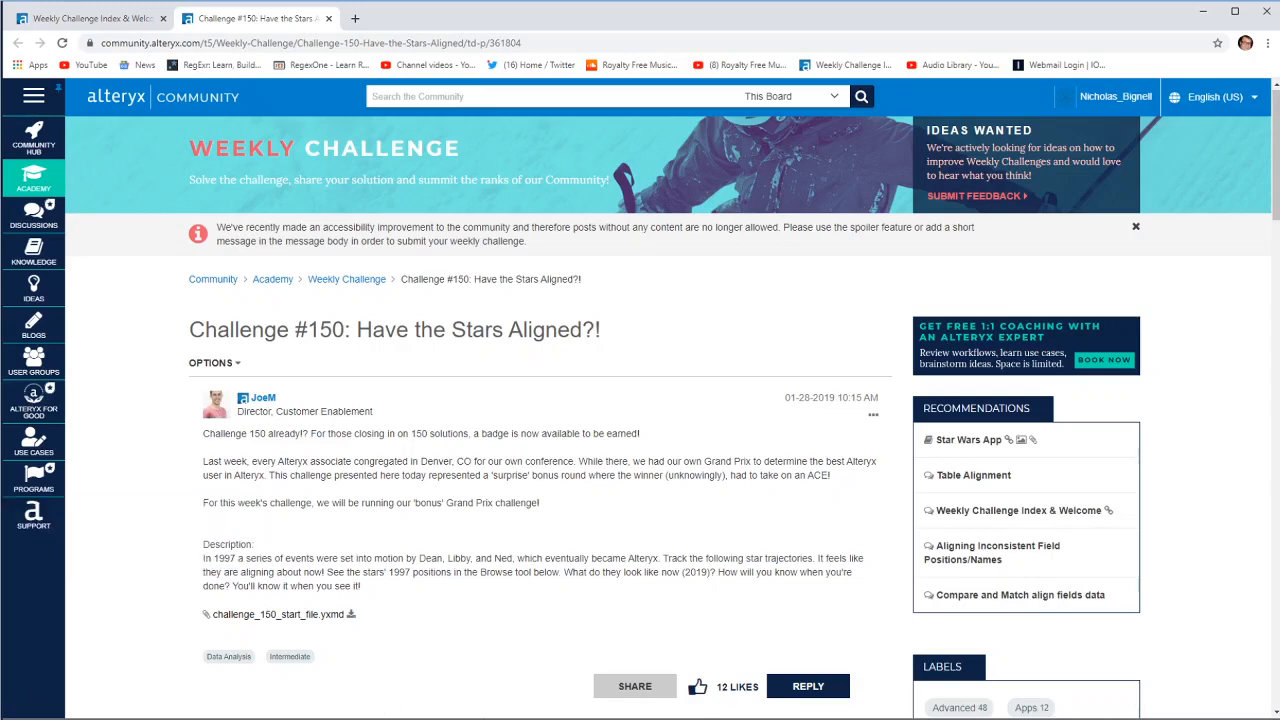
Step: Switch to Alteryx Designer and inspect the start workflow's tools and the 1997 star positions and star velocity input tables
key(alt+Tab)
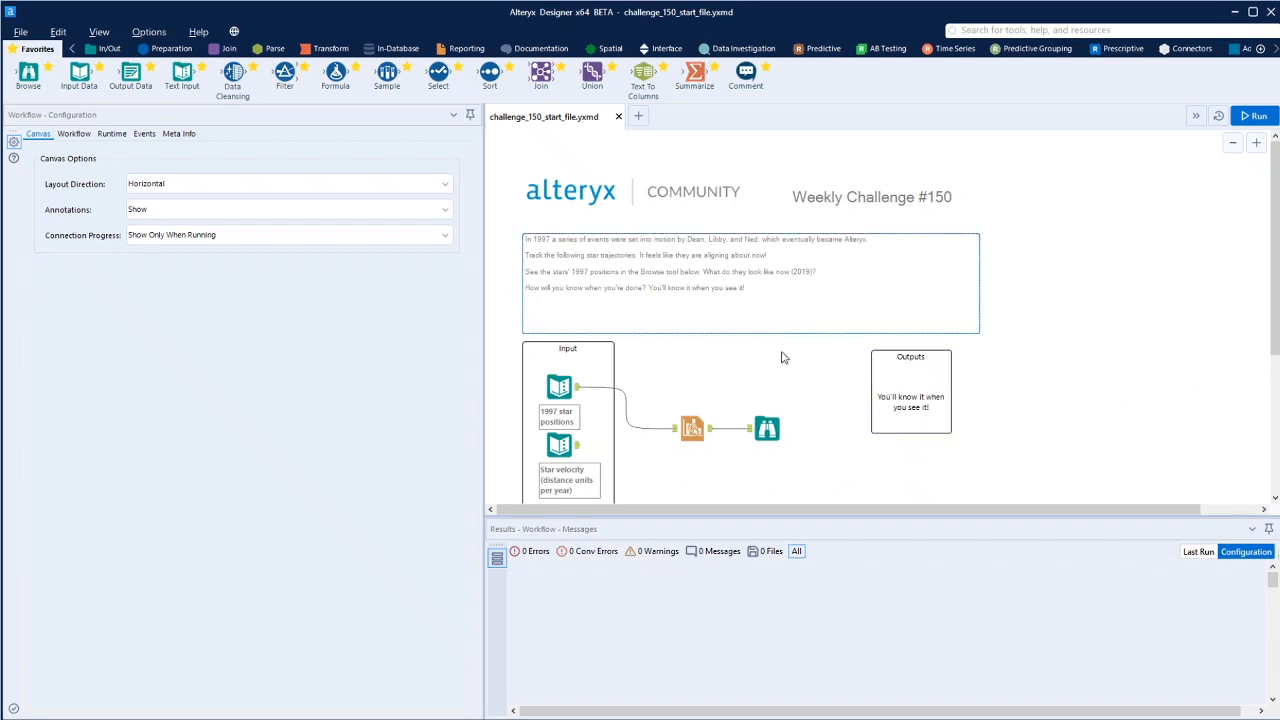
scroll(741, 360, down, 1)
click(692, 400)
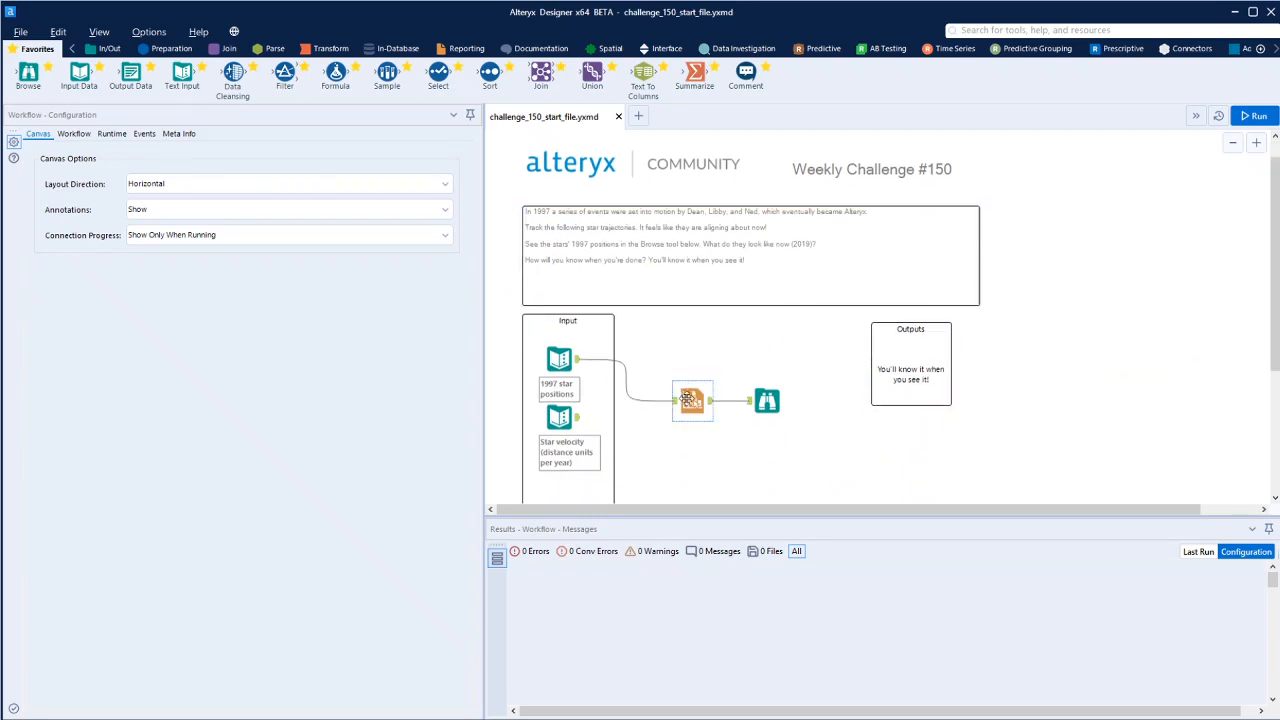
click(768, 401)
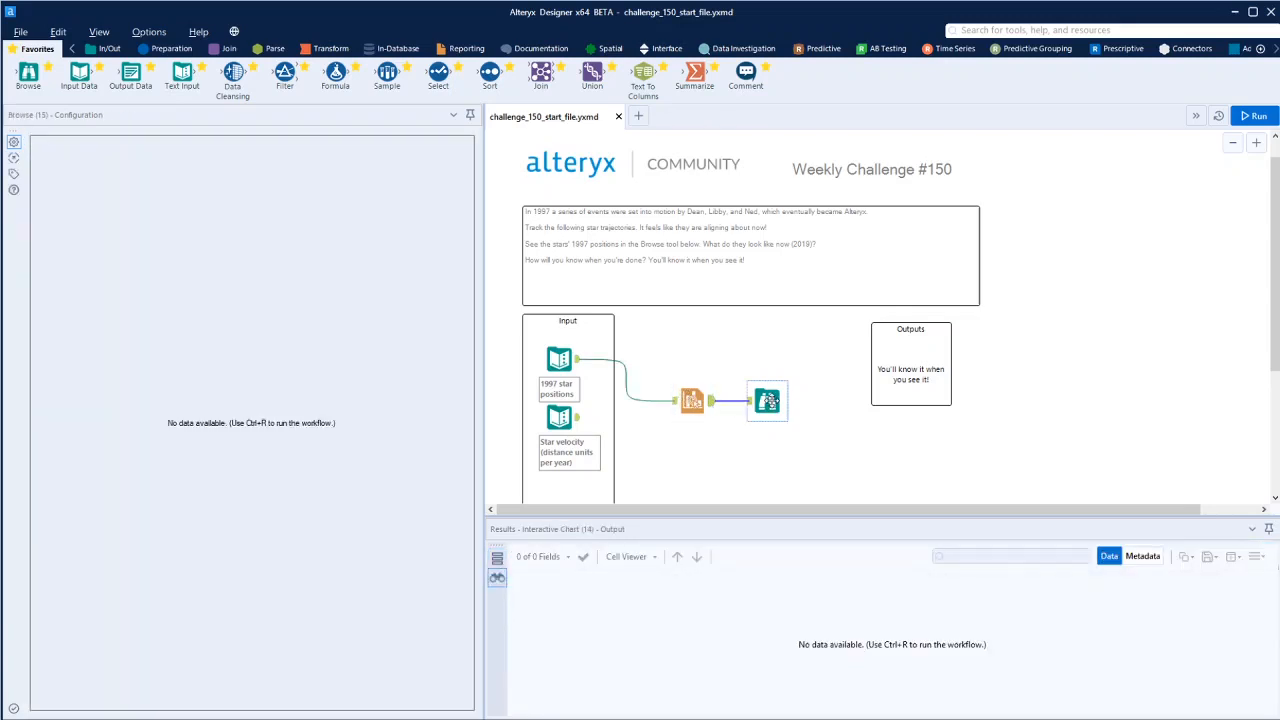
scroll(770, 403, down, 2)
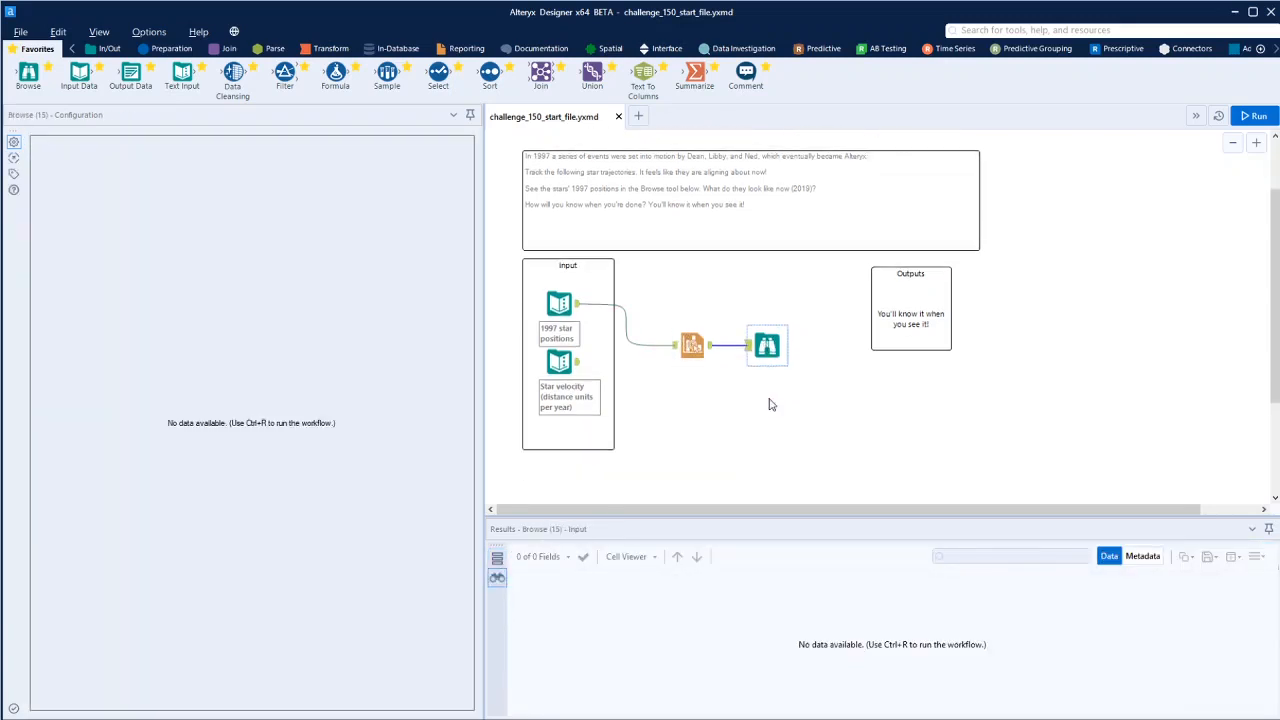
click(560, 303)
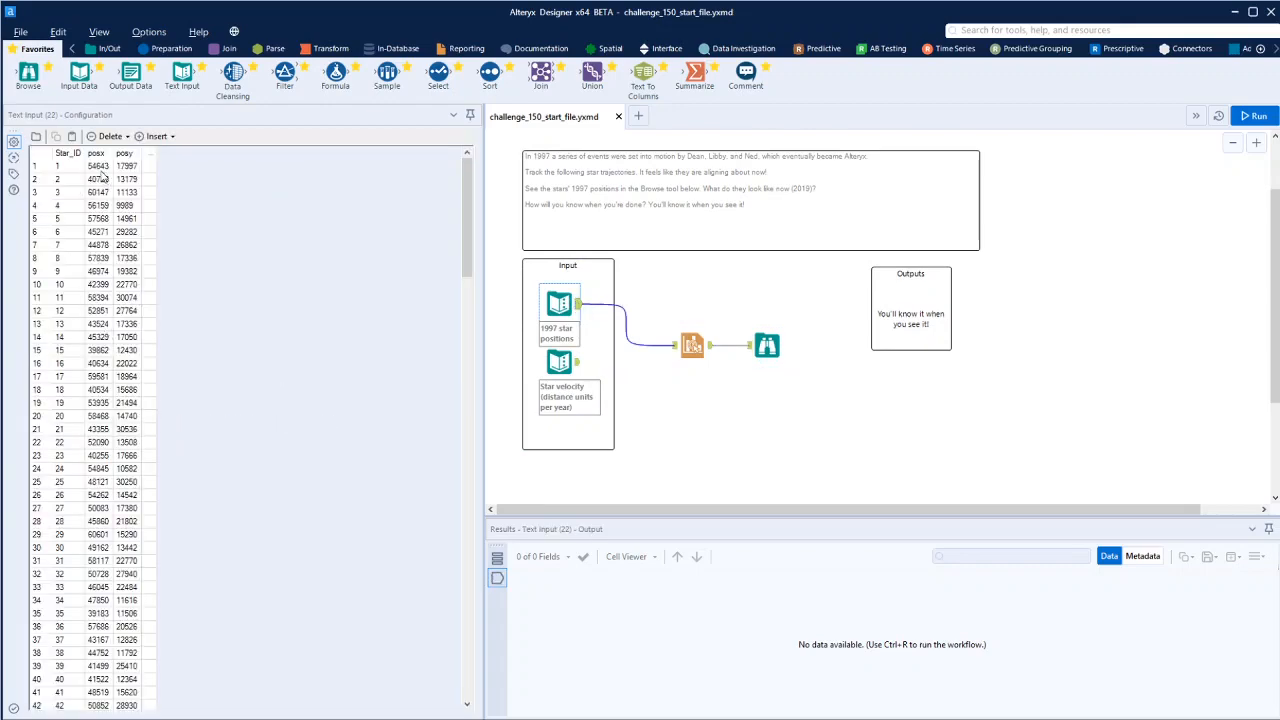
scroll(90, 195, down, 13)
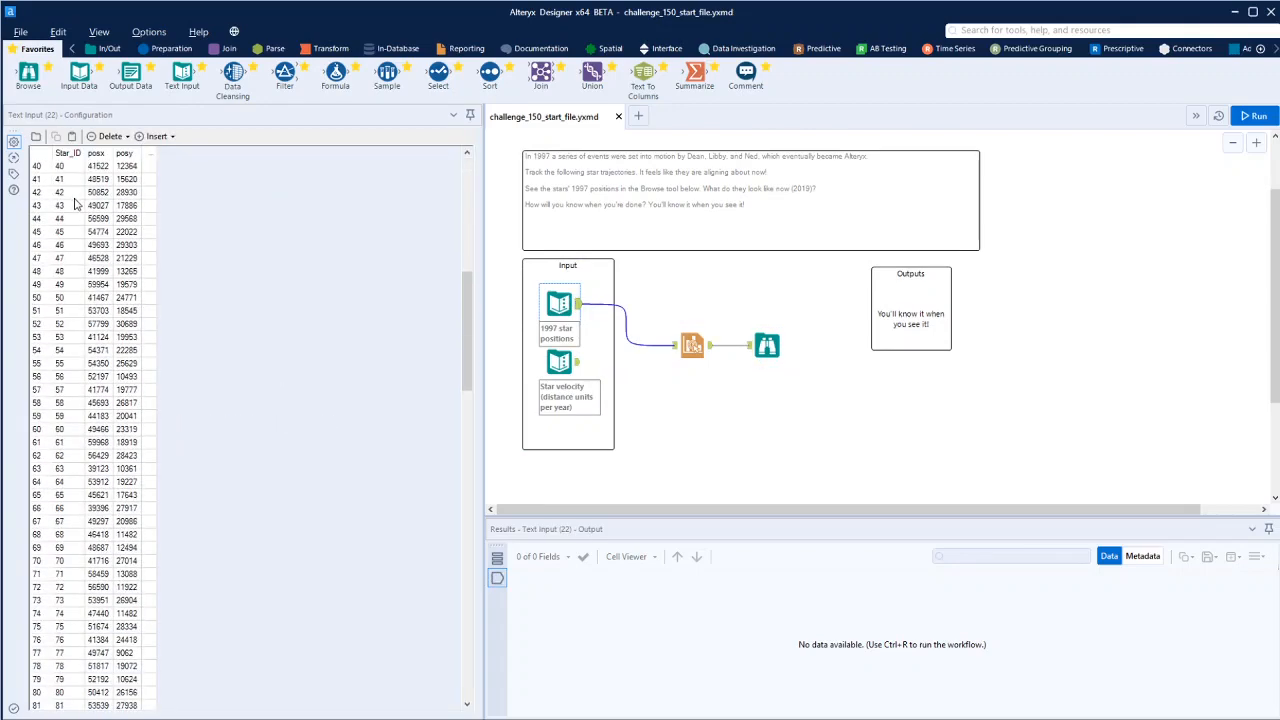
scroll(75, 204, up, 13)
click(560, 362)
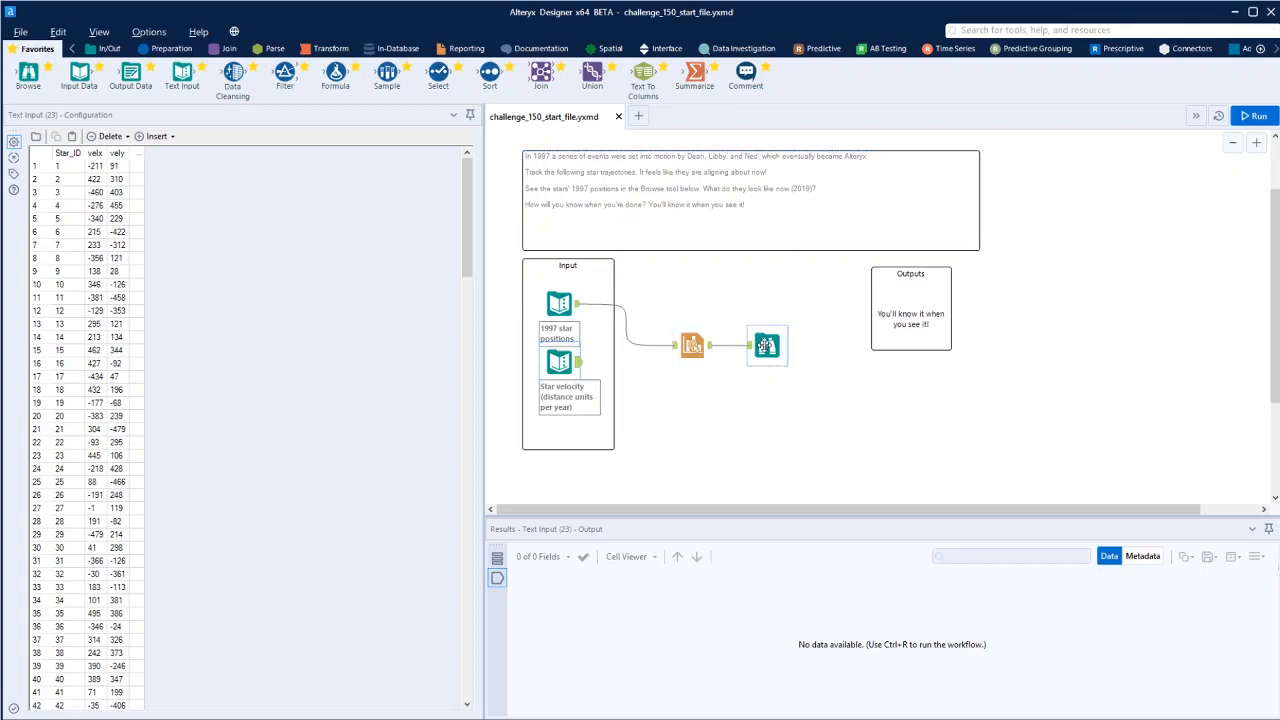
Step: Run the workflow and examine the 1997 star position scatter chart in the Browse tool
click(1250, 117)
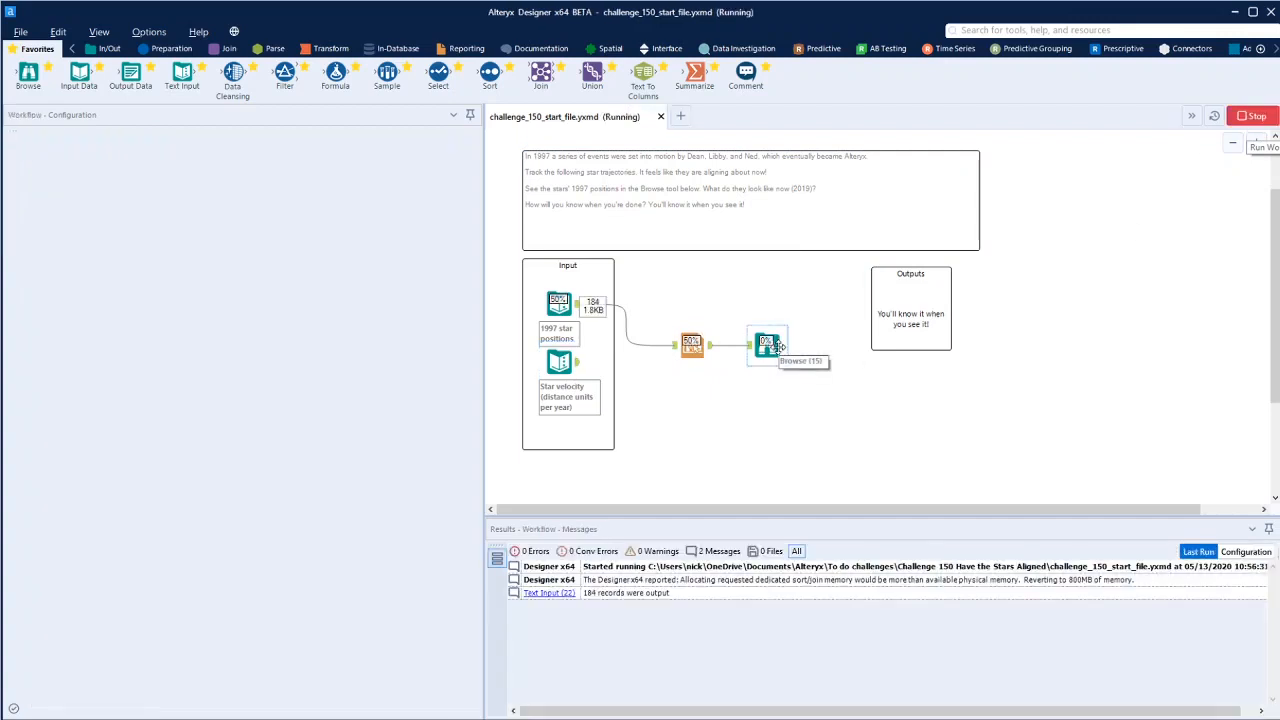
click(768, 346)
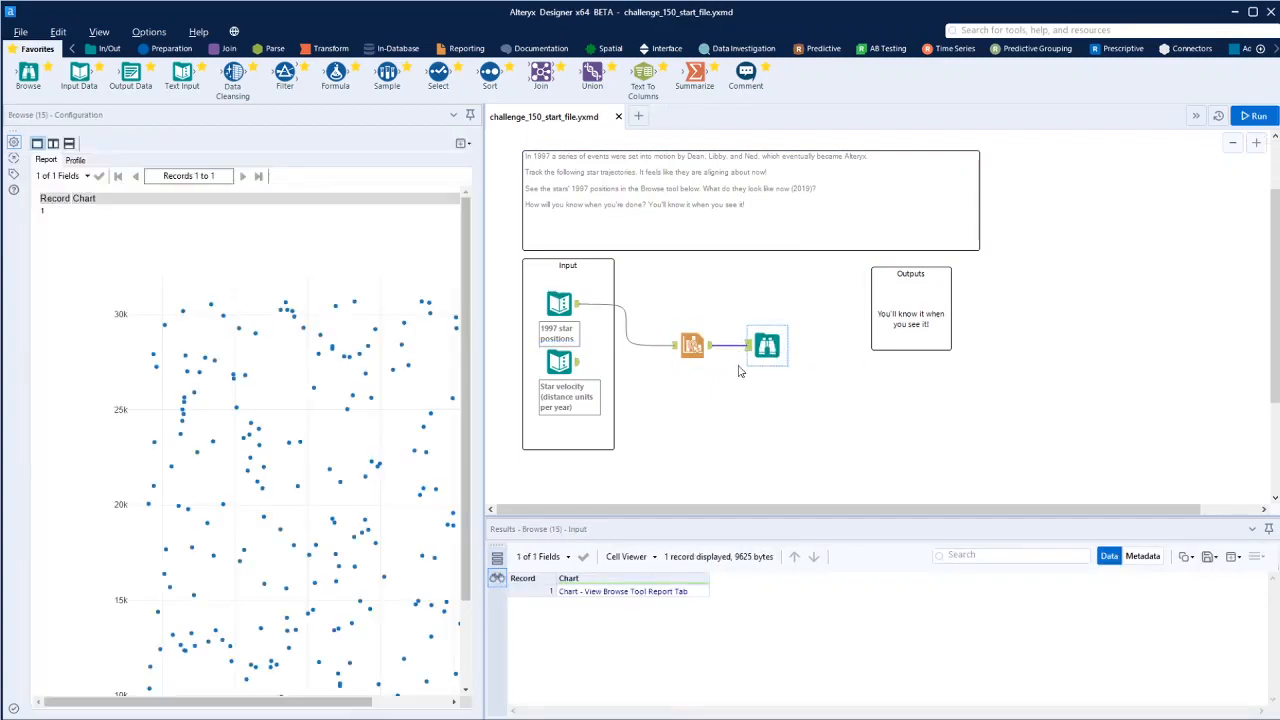
drag(229, 702, 271, 709)
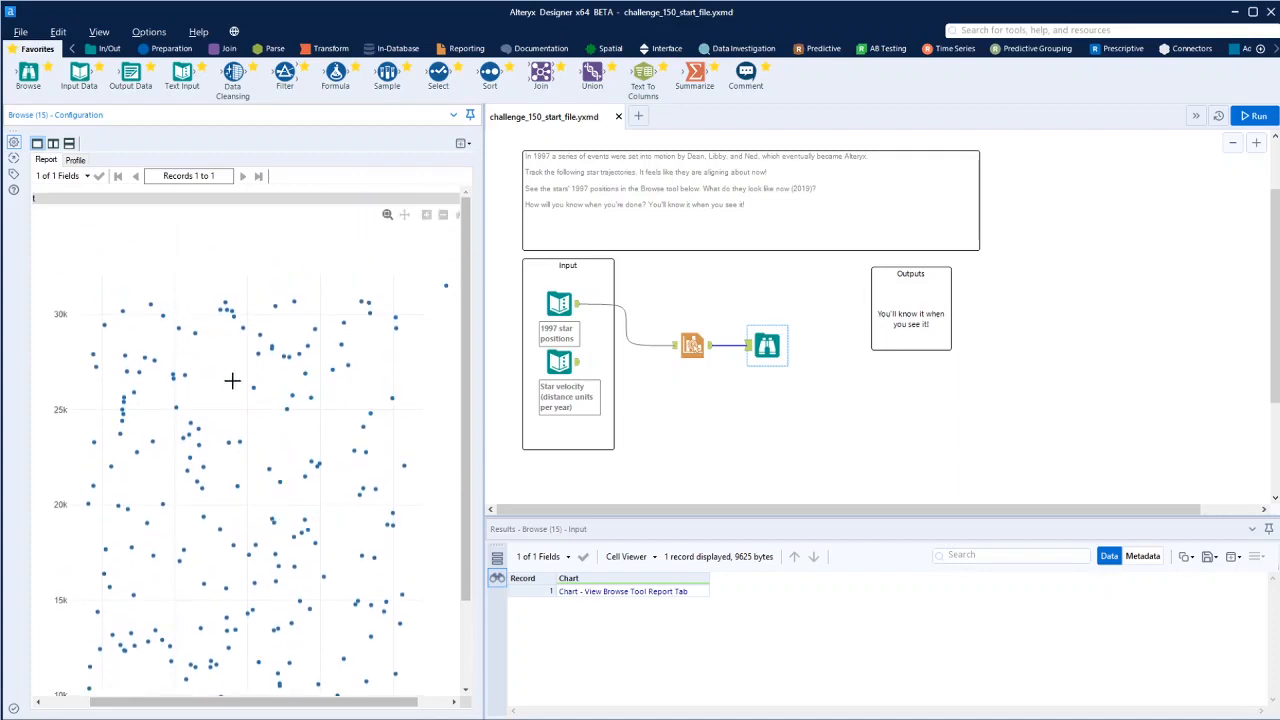
scroll(276, 442, down, 2)
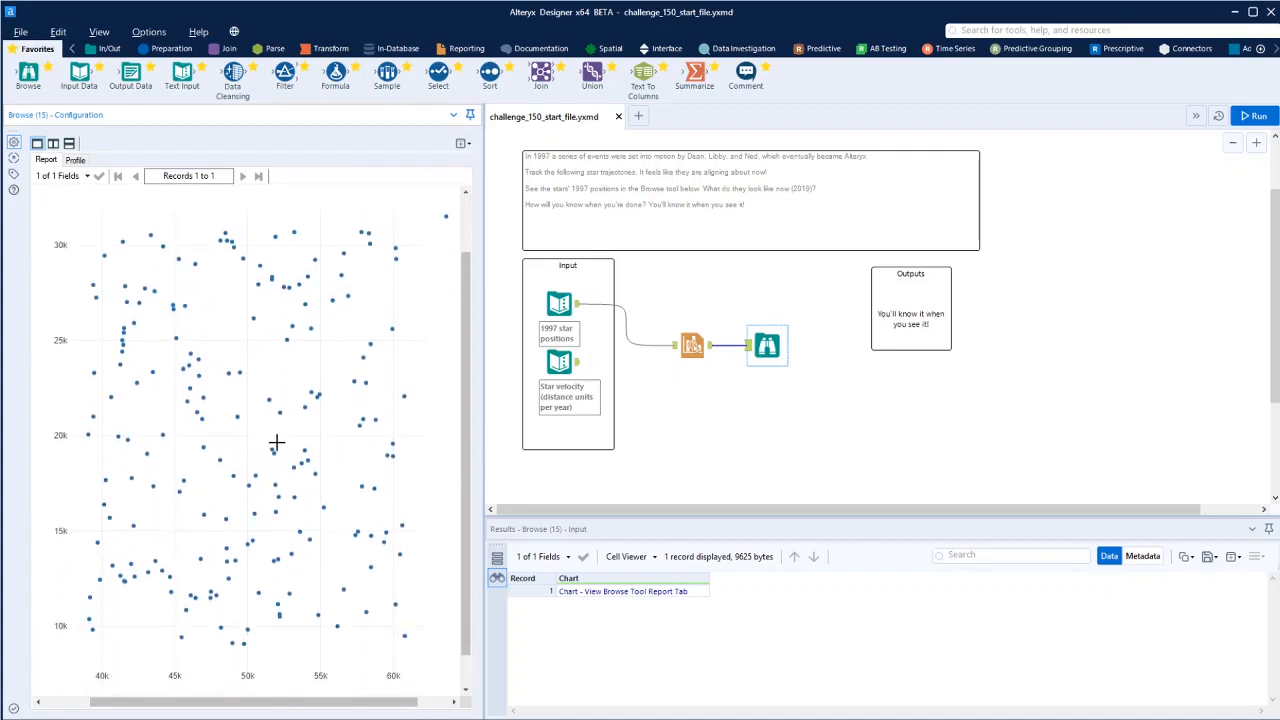
Step: Compare the output records of the star velocity input with those of the 1997 star positions input
click(562, 362)
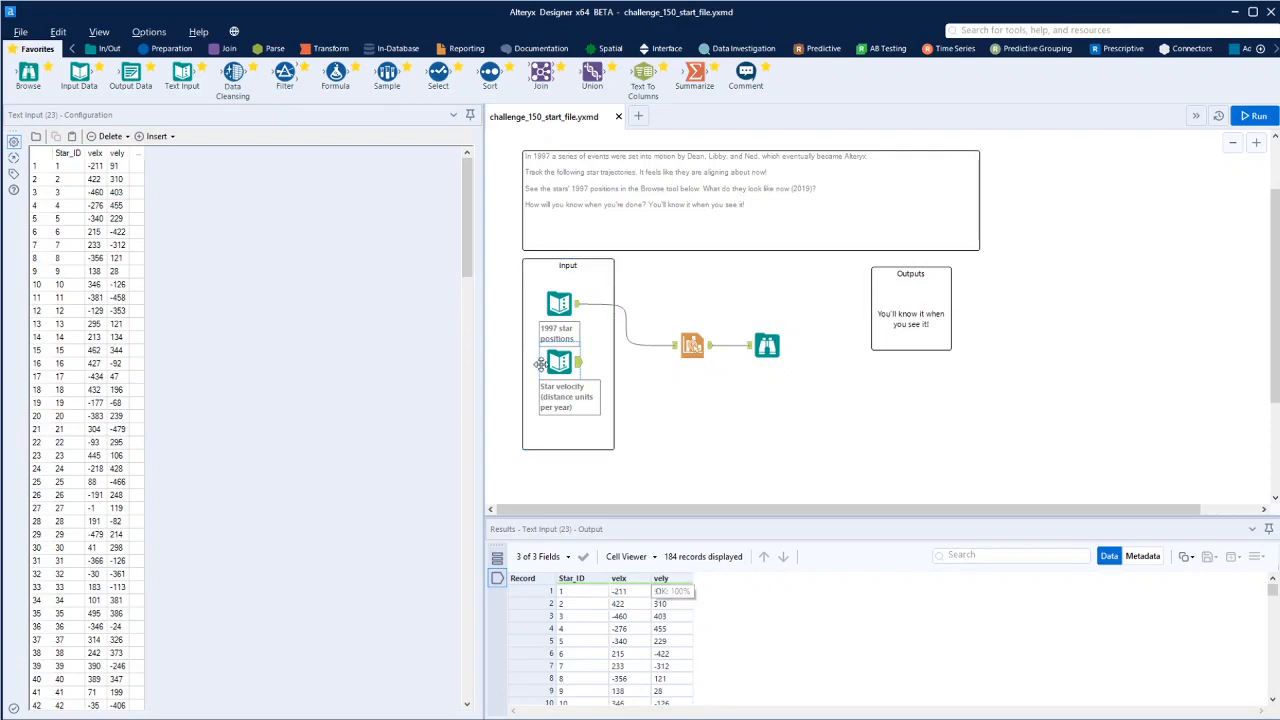
click(559, 303)
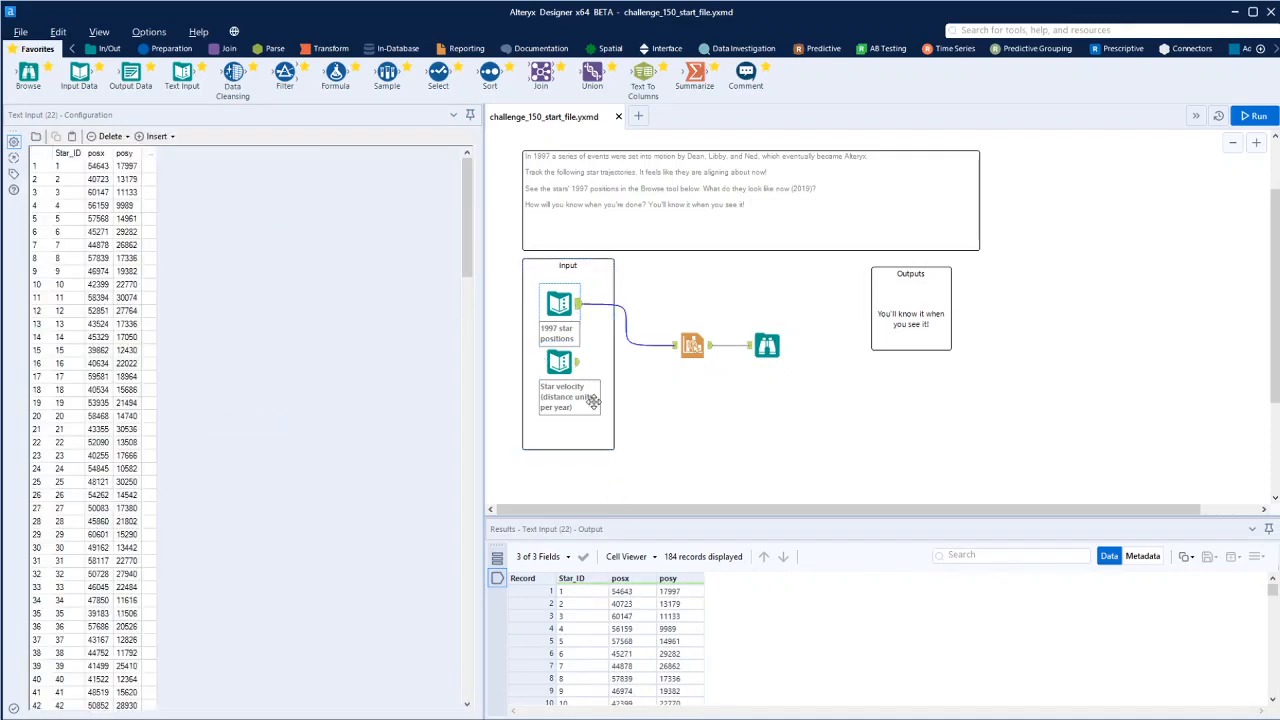
click(560, 362)
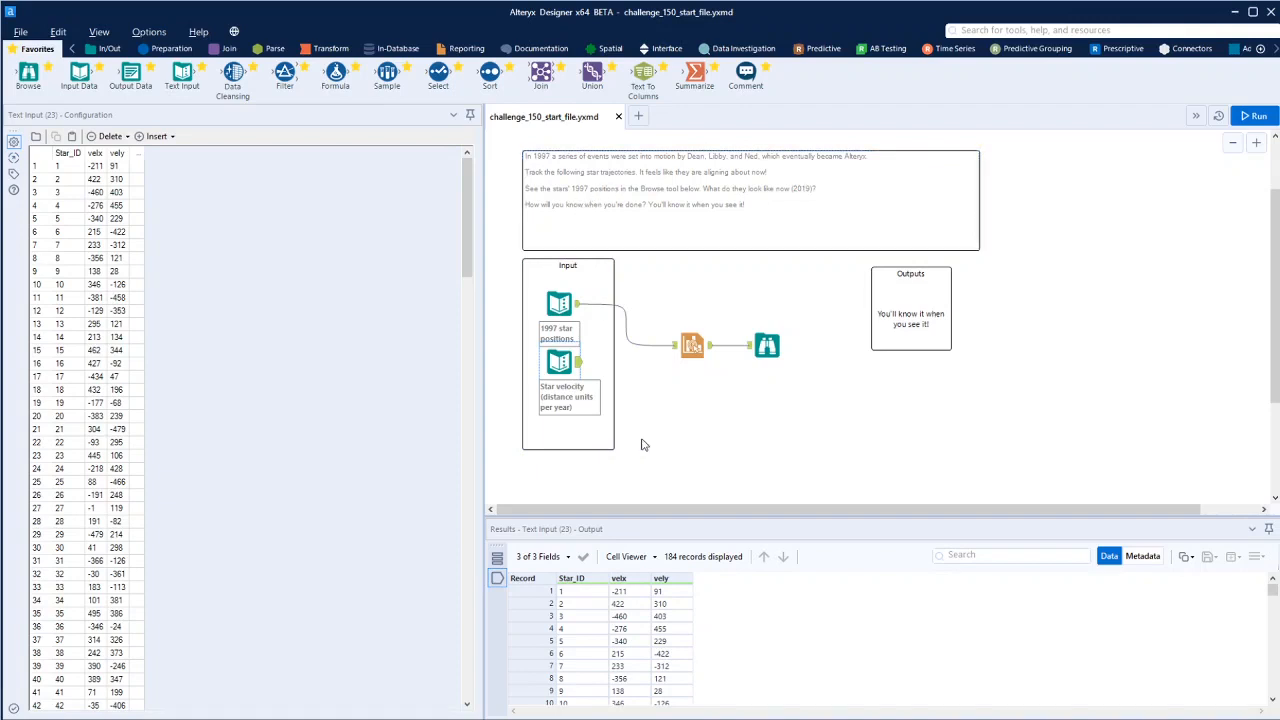
Step: Add a Formula tool fed by the star velocity input and create a new Year column with the expression 22
drag(335, 74, 684, 411)
drag(579, 363, 685, 408)
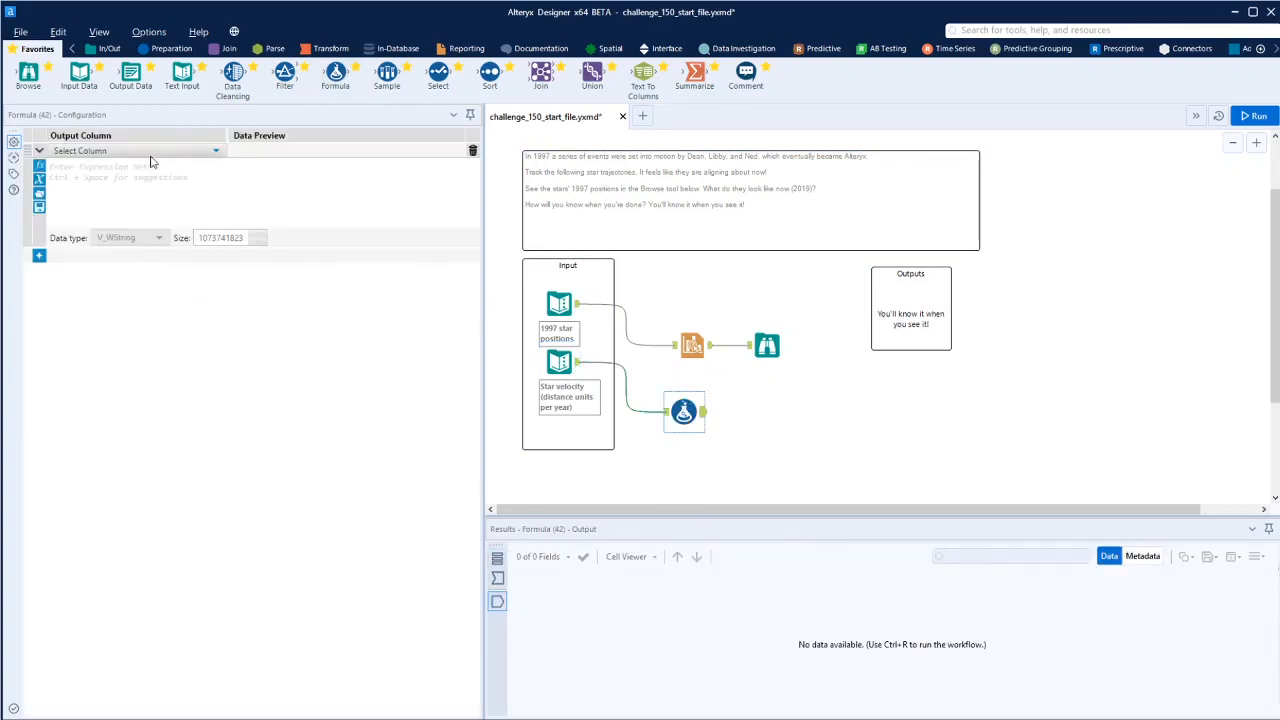
click(122, 152)
click(117, 167)
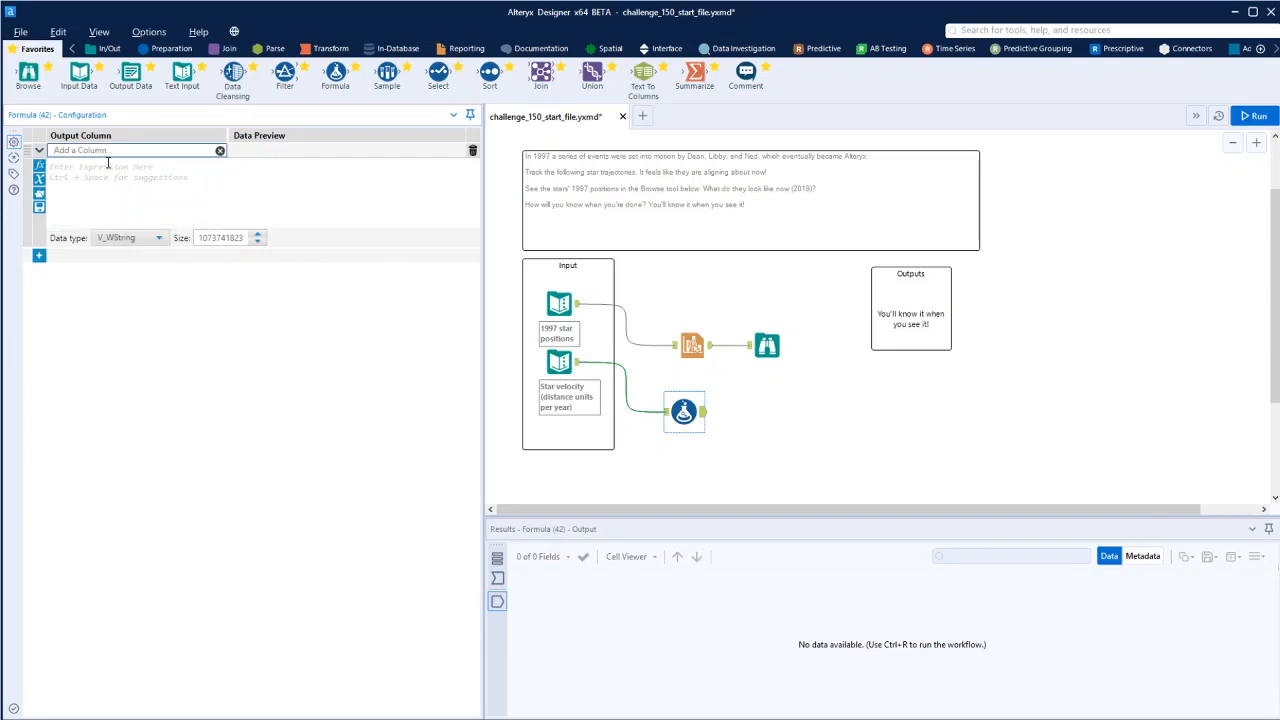
text(V)
click(108, 166)
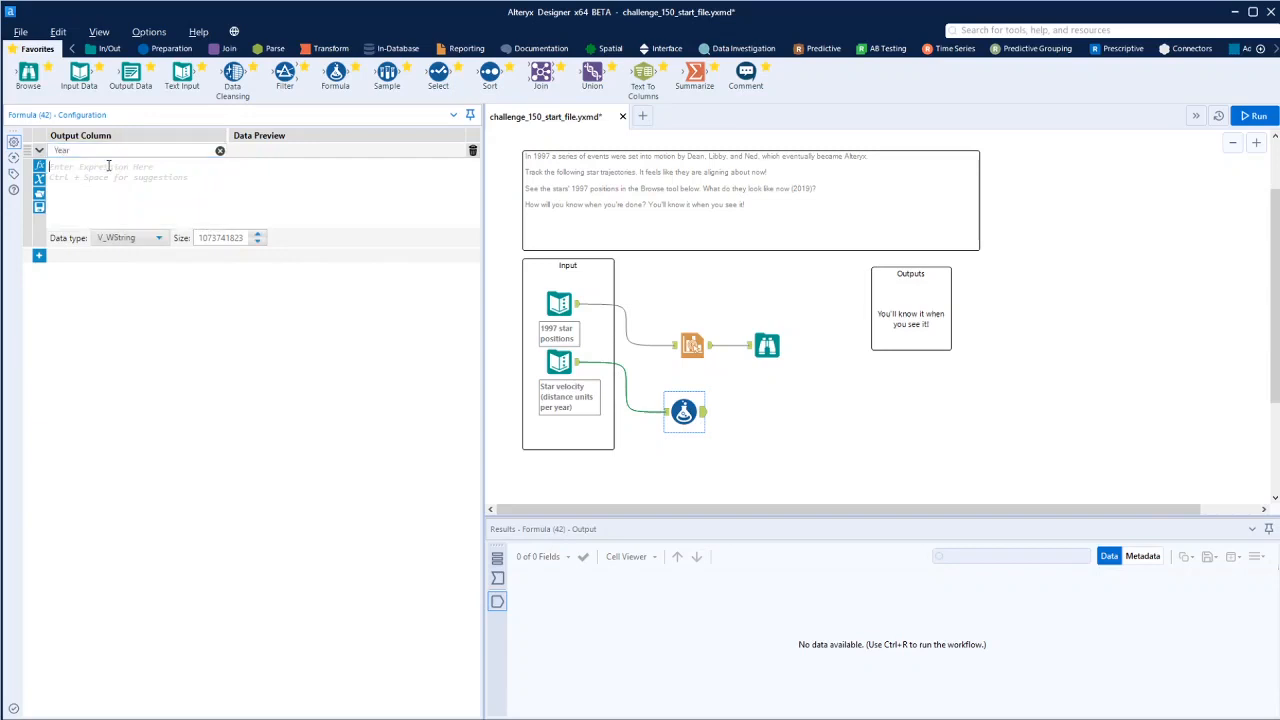
text(22)
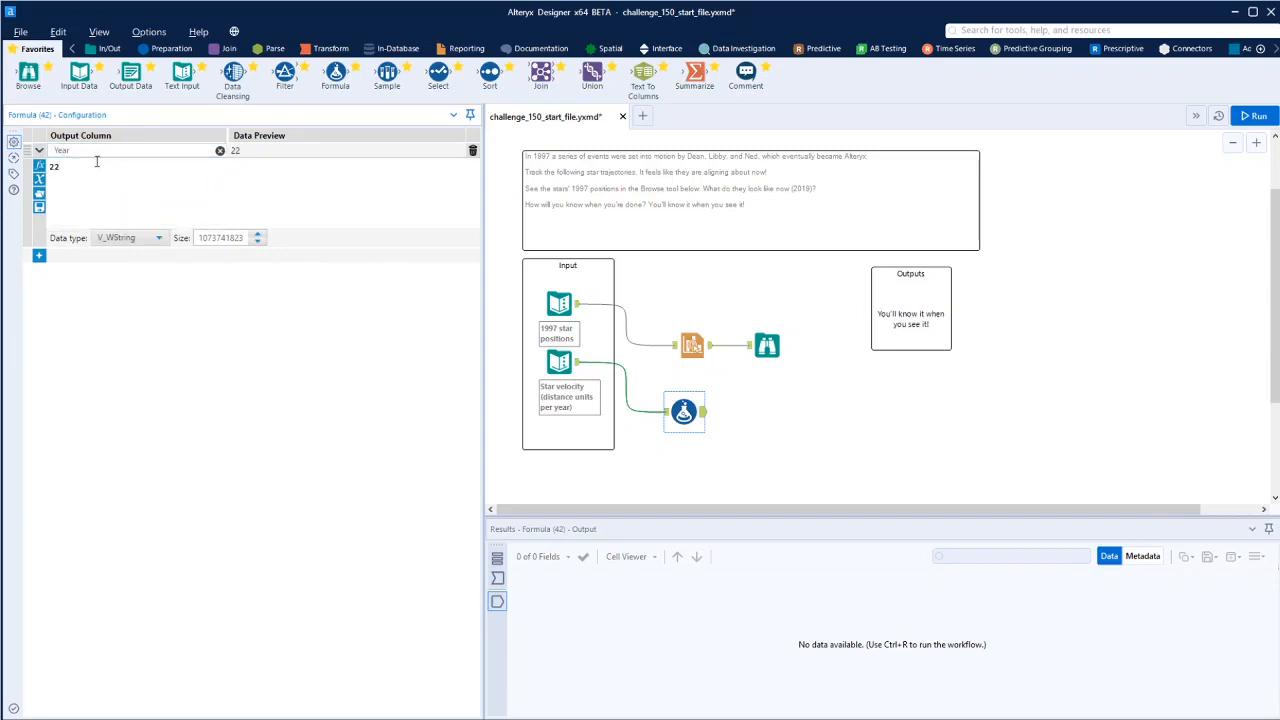
Step: Set the Year column's data type to Int16
click(158, 240)
click(140, 303)
click(1012, 440)
key(ctrl+r)
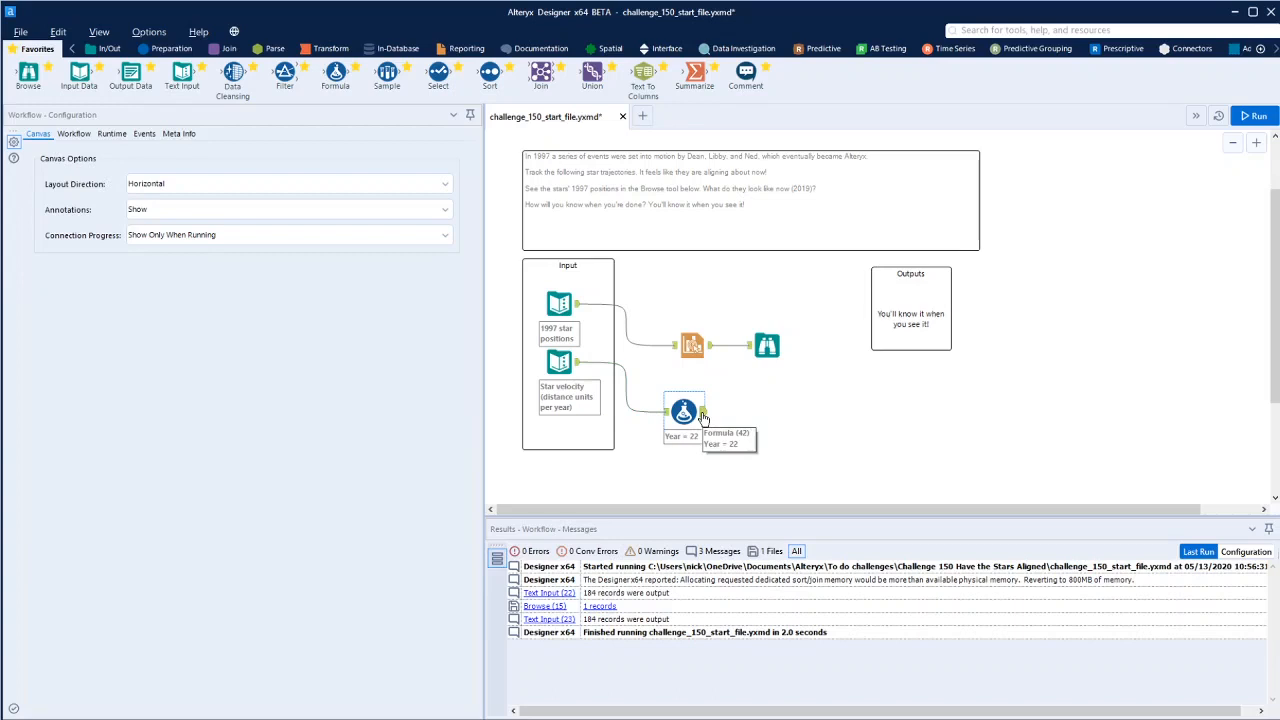
Step: Add a second Formula tool after the Year formula and update the velx column with the expression [velx]*[Year]
click(694, 411)
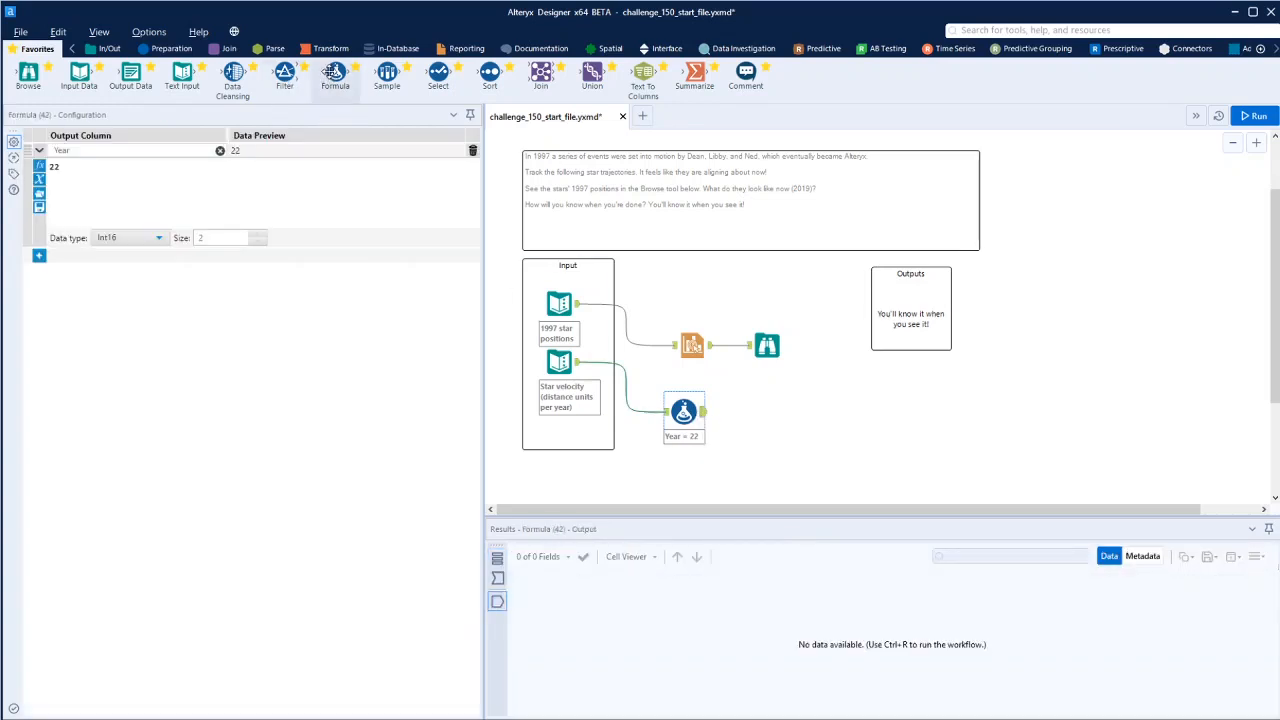
drag(333, 72, 758, 404)
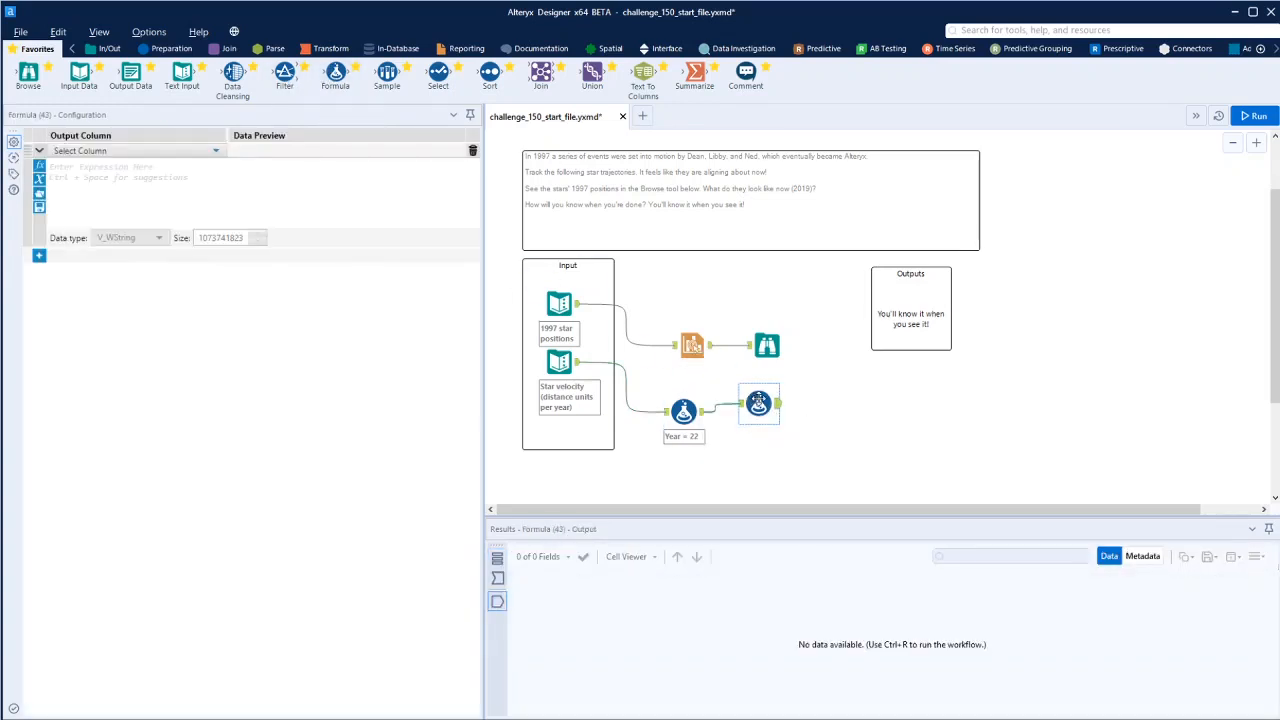
click(189, 154)
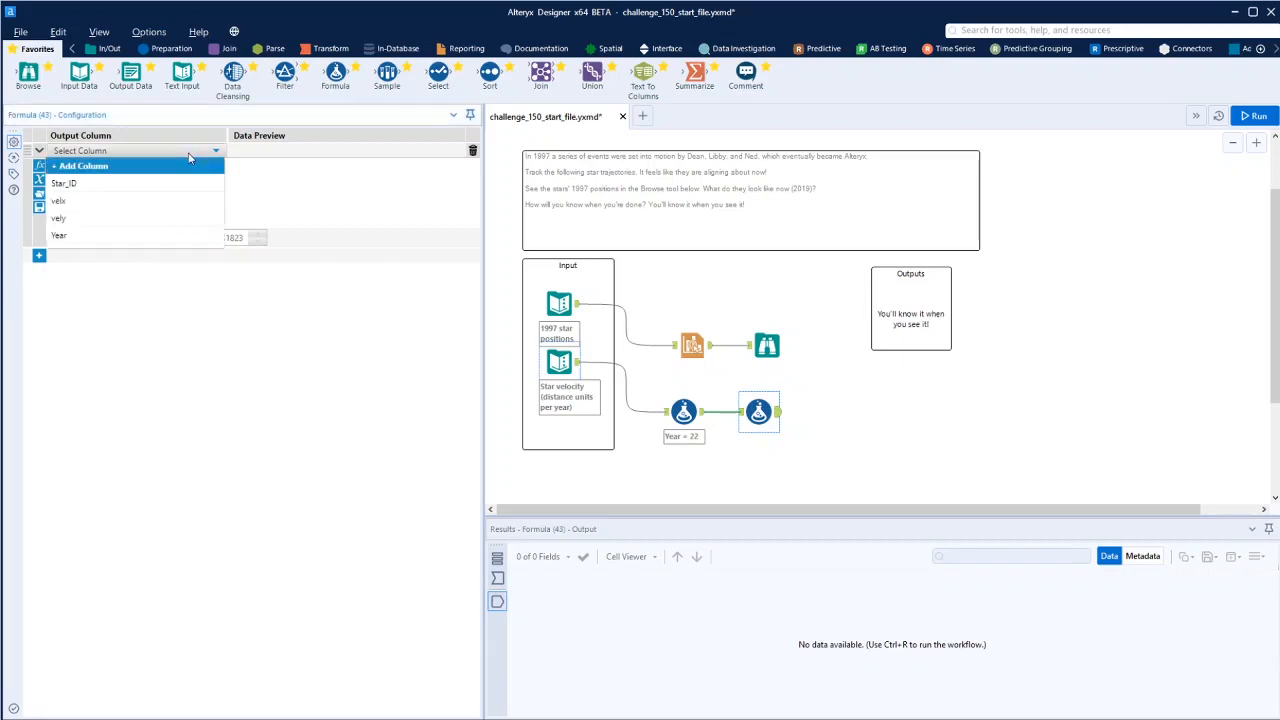
click(125, 201)
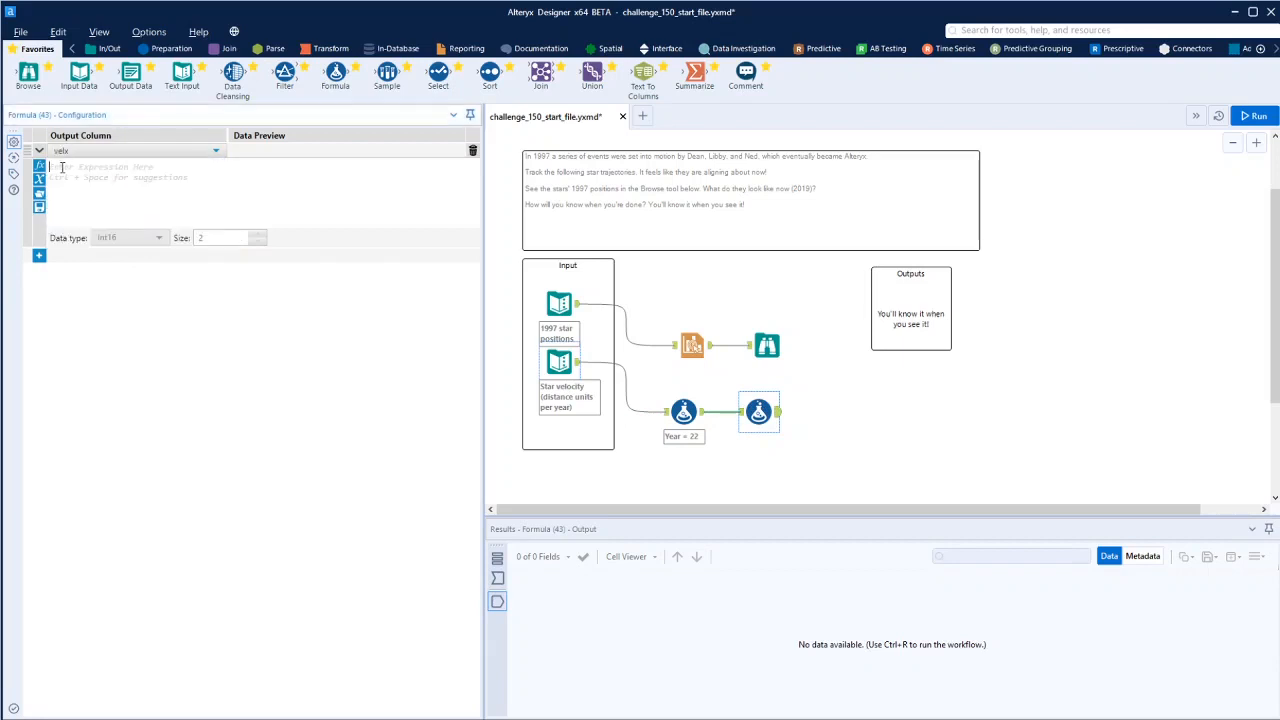
click(100, 207)
text([)
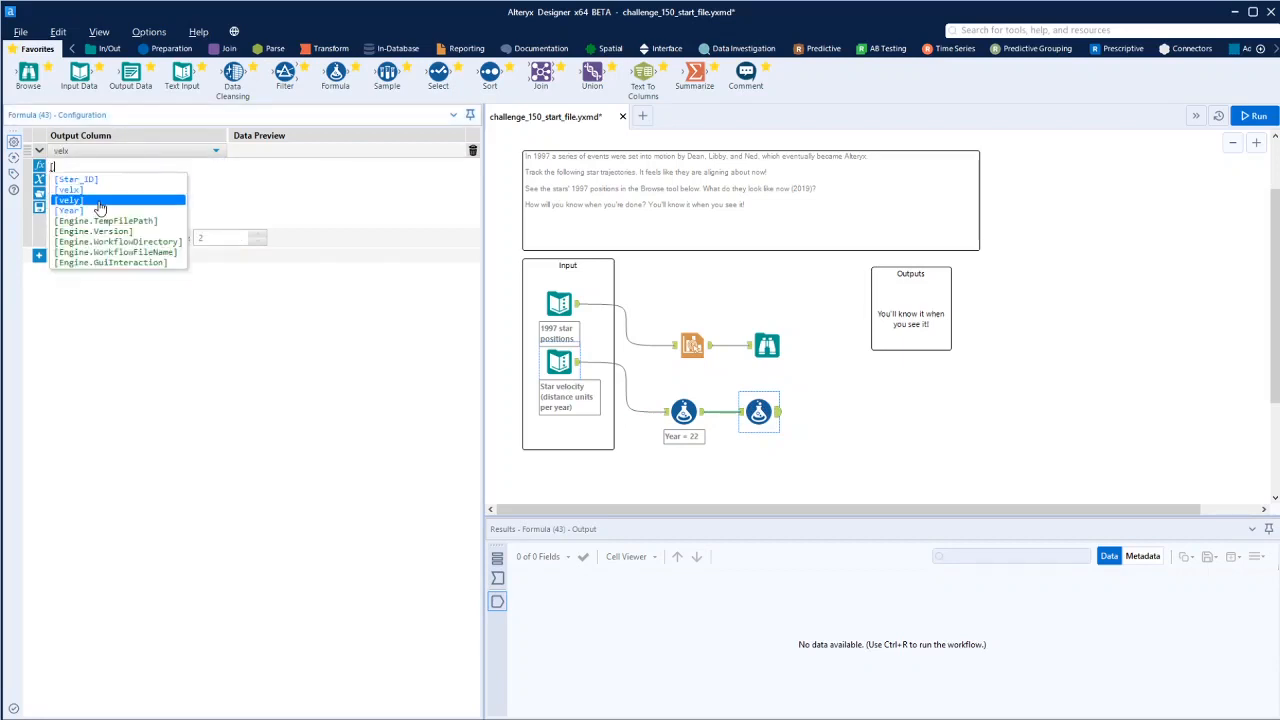
click(92, 189)
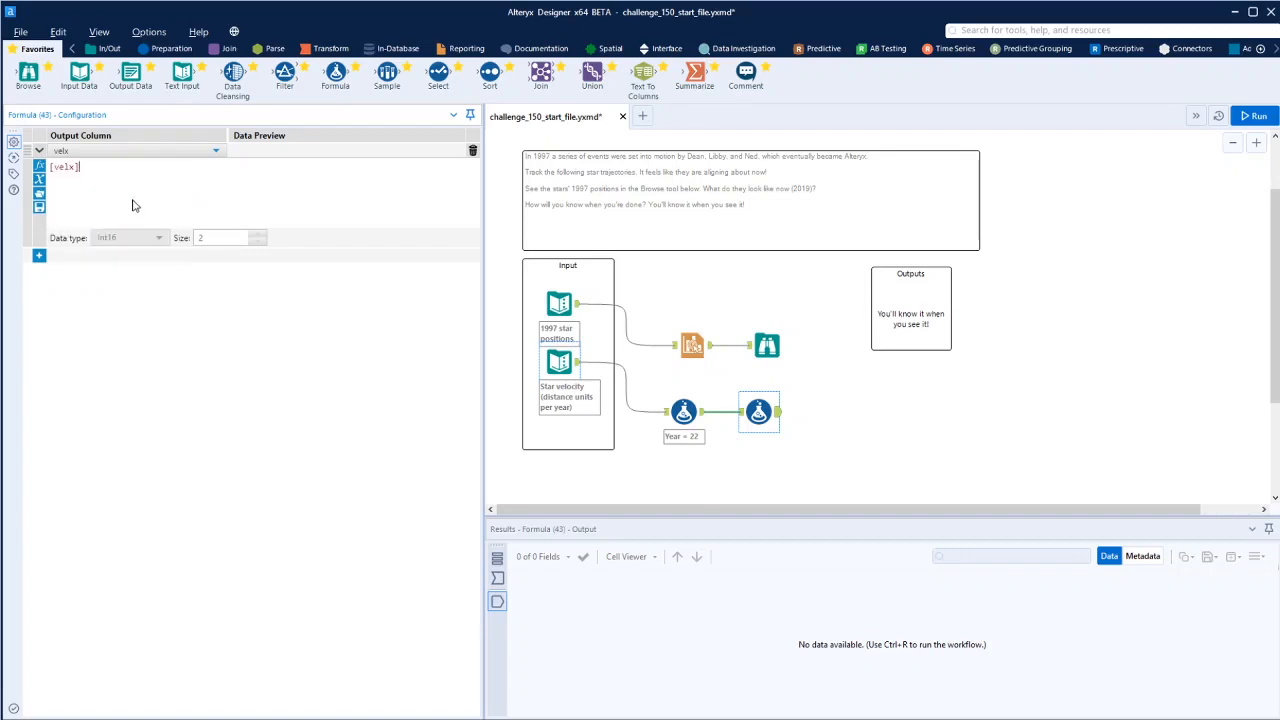
text(*[)
click(136, 216)
Step: Add another expression to the second Formula tool that updates the vely column with [vely]*[Year]
click(40, 258)
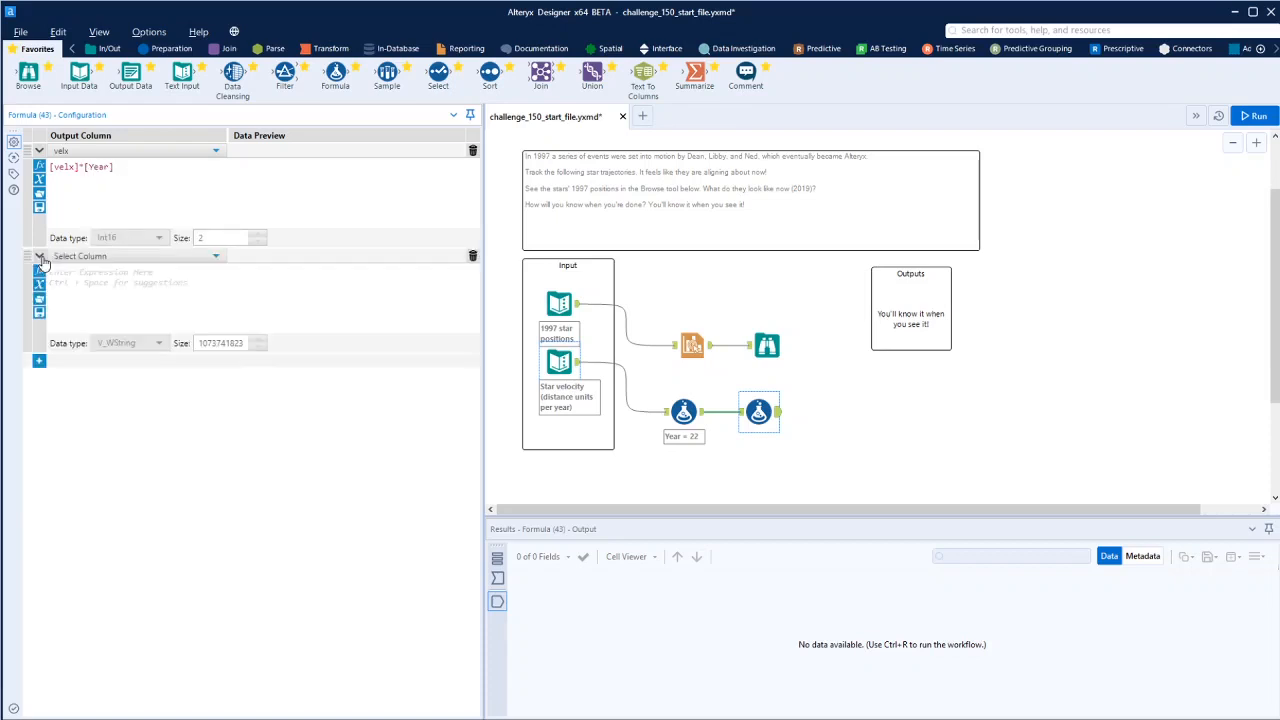
click(102, 258)
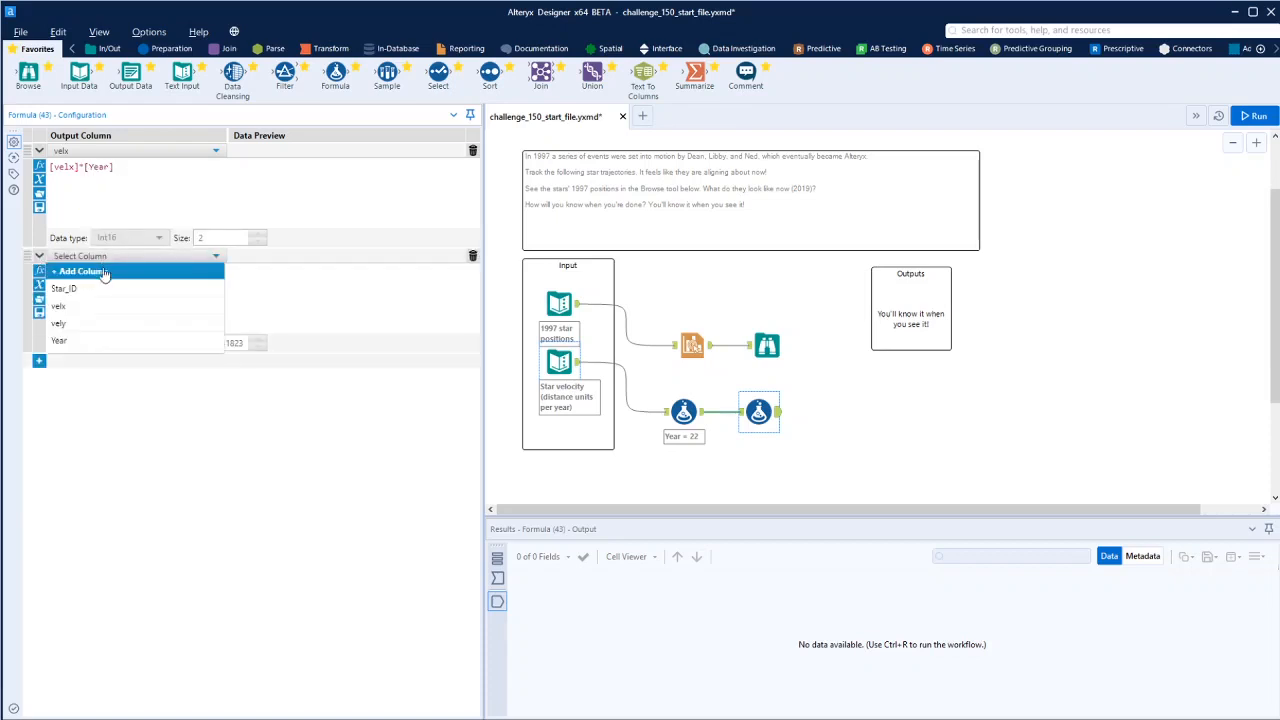
click(88, 324)
click(57, 293)
text([)
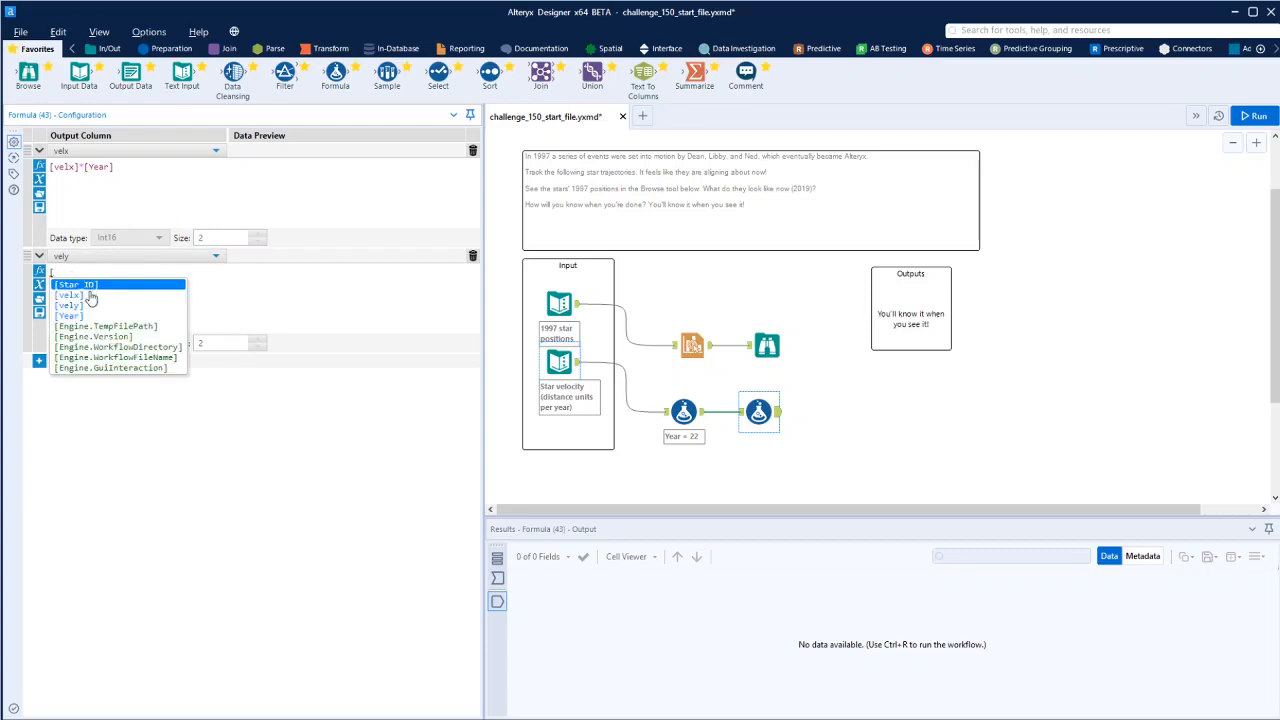
click(93, 307)
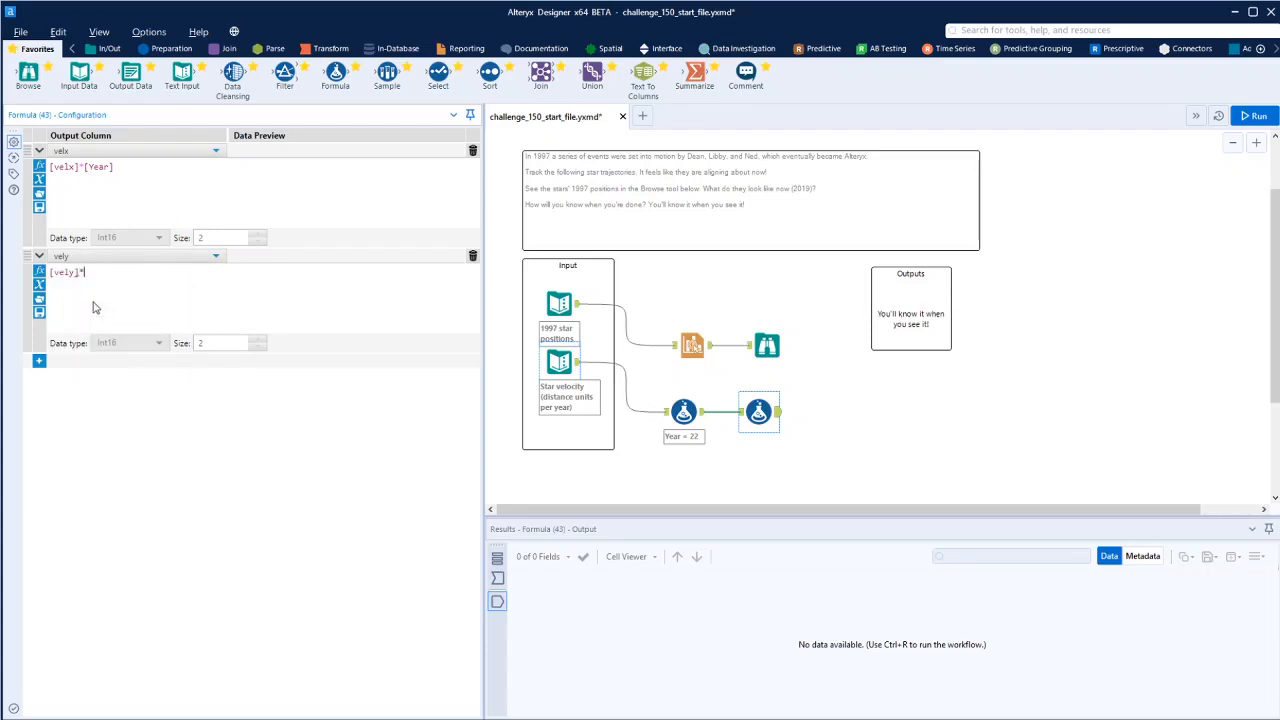
text(*[)
click(94, 313)
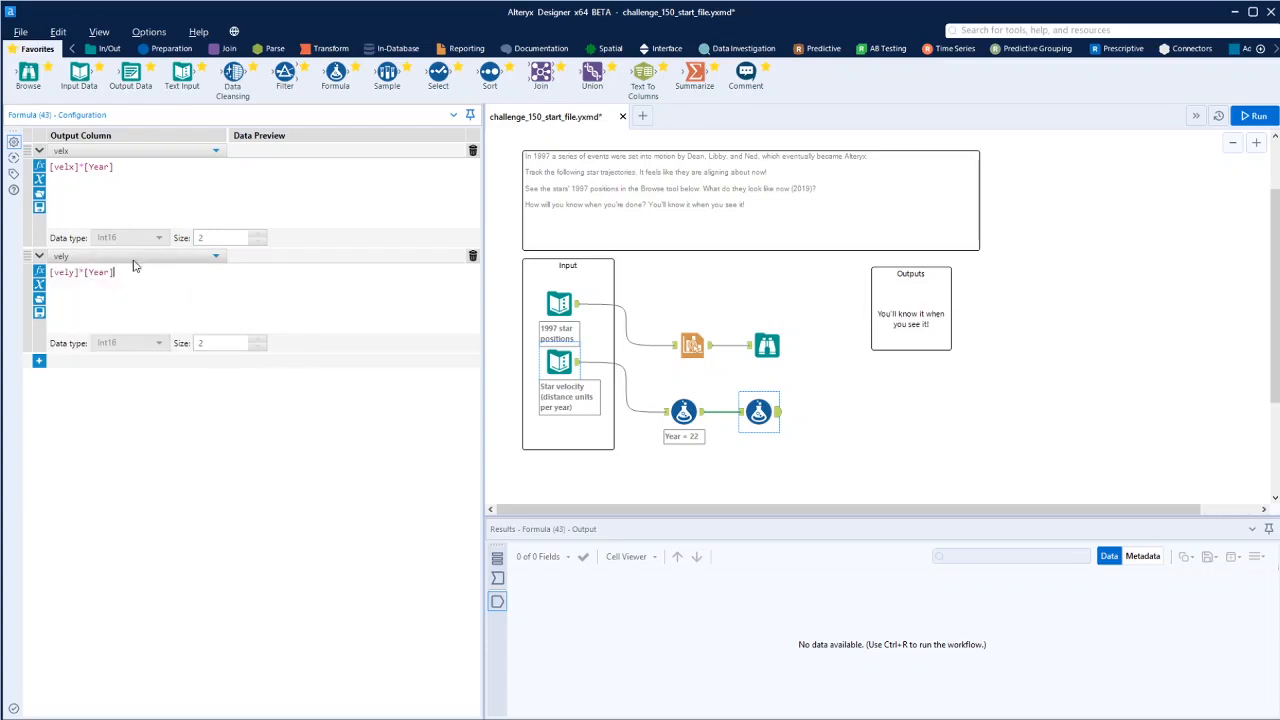
click(913, 433)
key(ctrl+r)
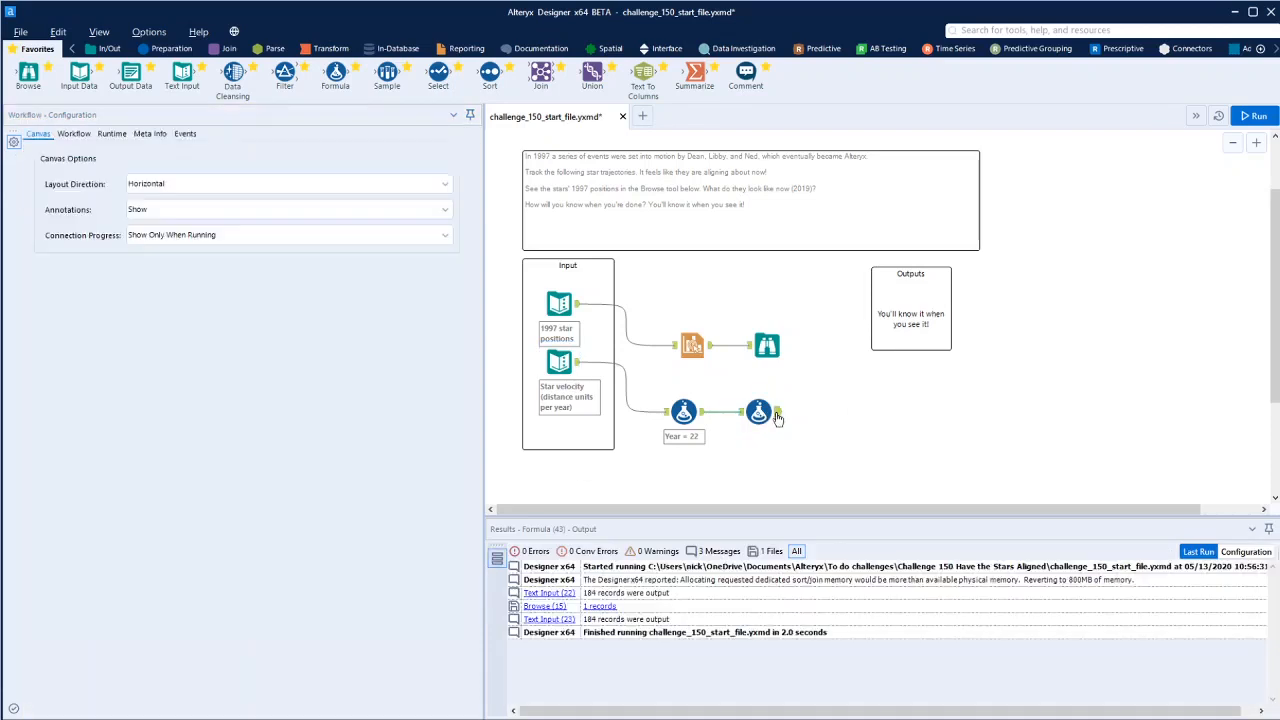
Step: Add a Join tool with its right input fed by the second Formula tool
click(778, 416)
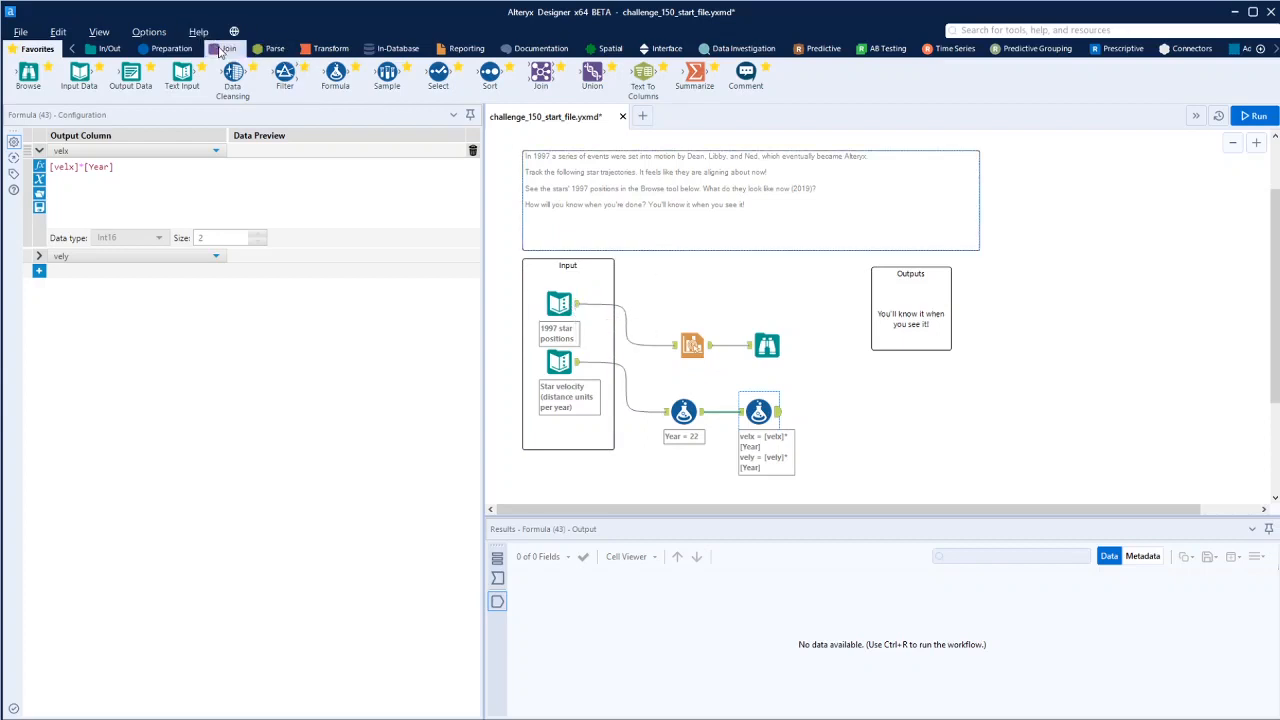
click(229, 48)
drag(178, 85, 823, 410)
Step: Move the chart and Browse tools beyond the Outputs box, and connect the 1997 star positions input to the Join tool's left input
drag(674, 306, 792, 382)
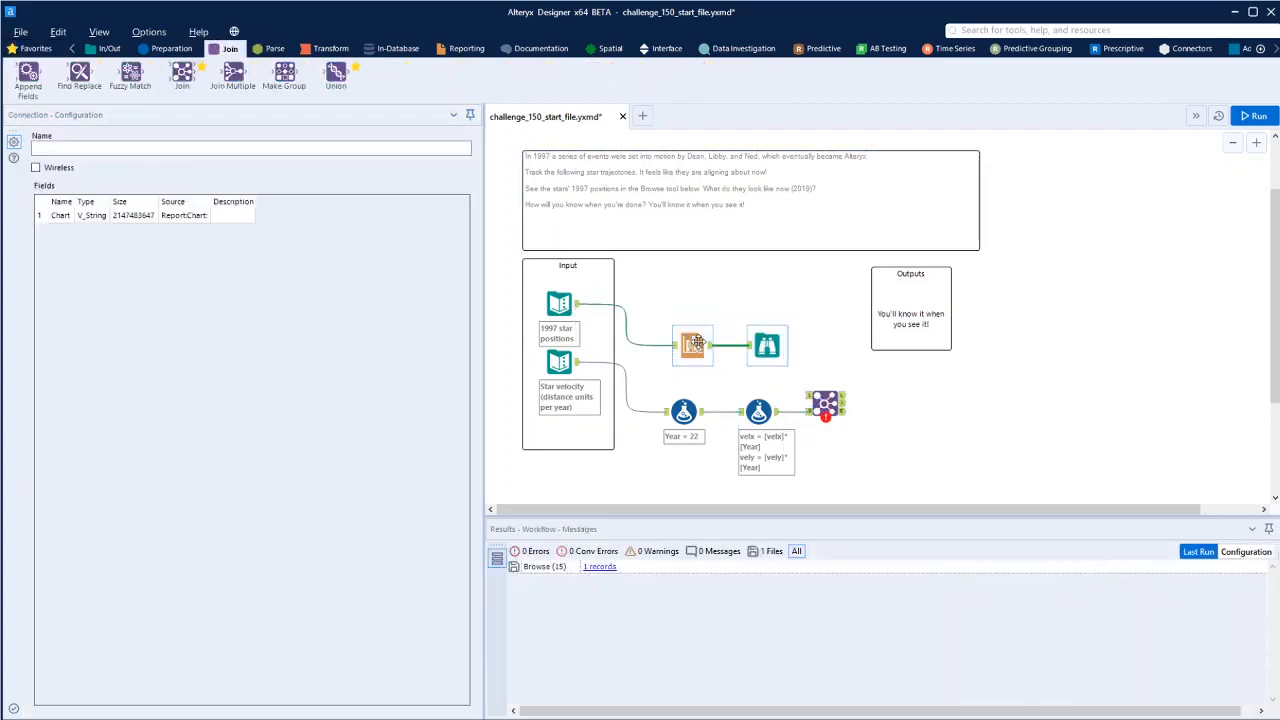
mouse_move(725, 340)
mouse_down()
mouse_move(1155, 342)
mouse_move(1140, 342)
mouse_up()
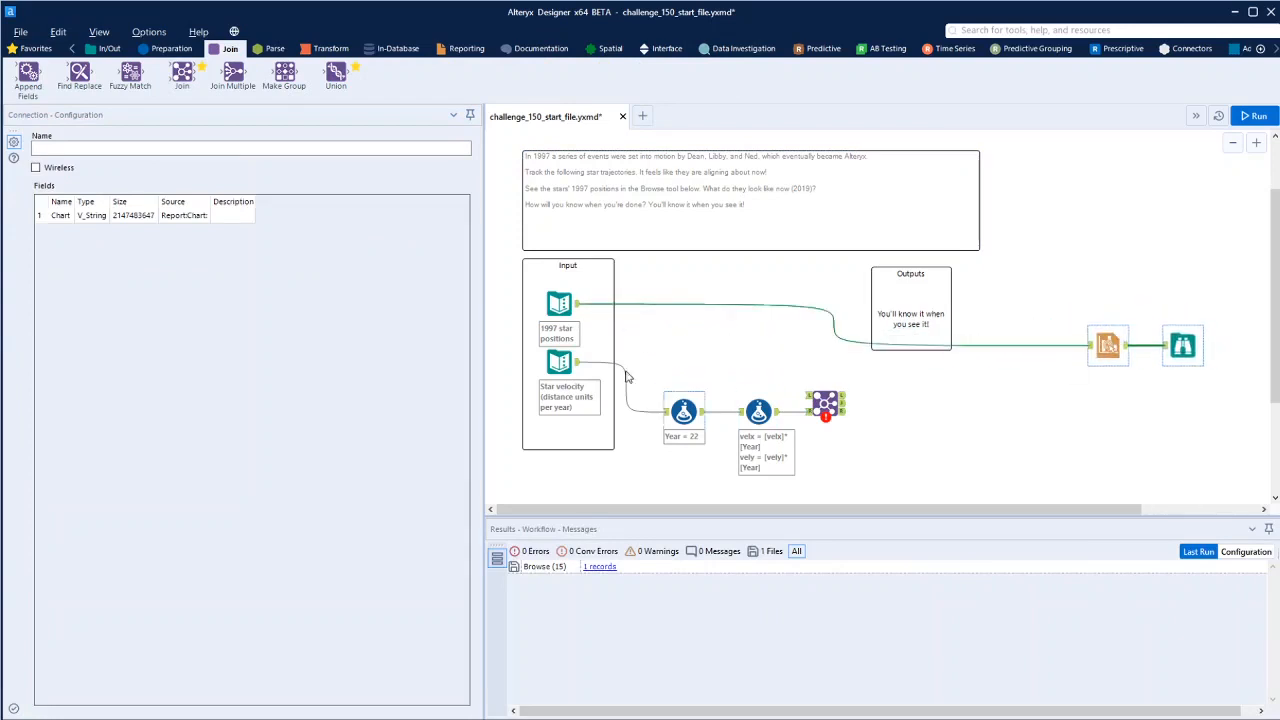
drag(578, 303, 826, 402)
click(826, 404)
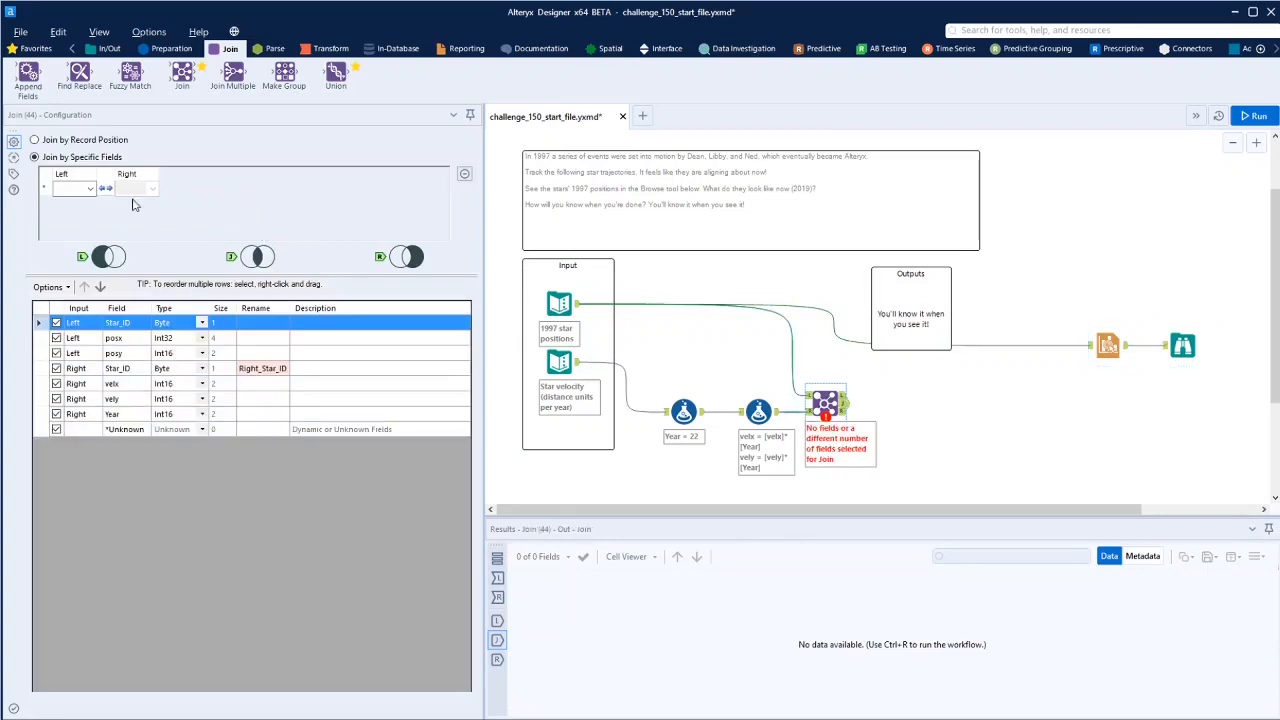
Step: Join both inputs on Star_ID, exclude the duplicate Star_ID field from the right input, and run the workflow
click(91, 189)
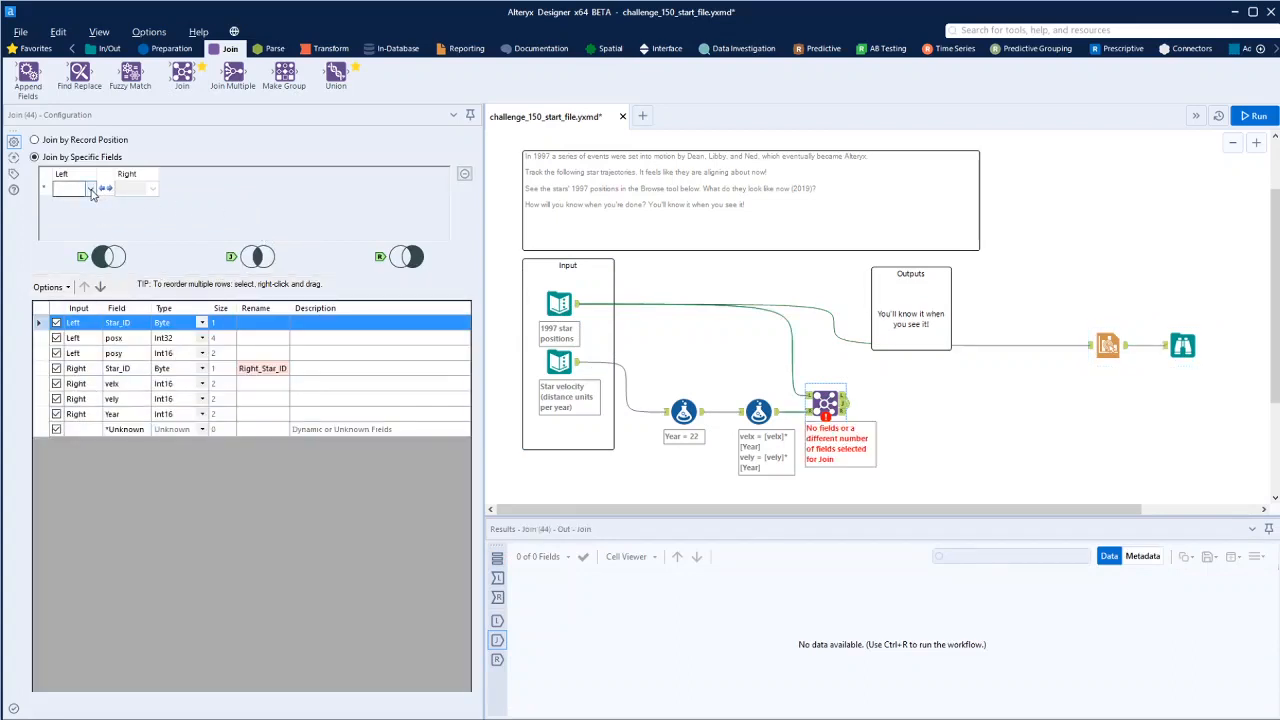
click(88, 203)
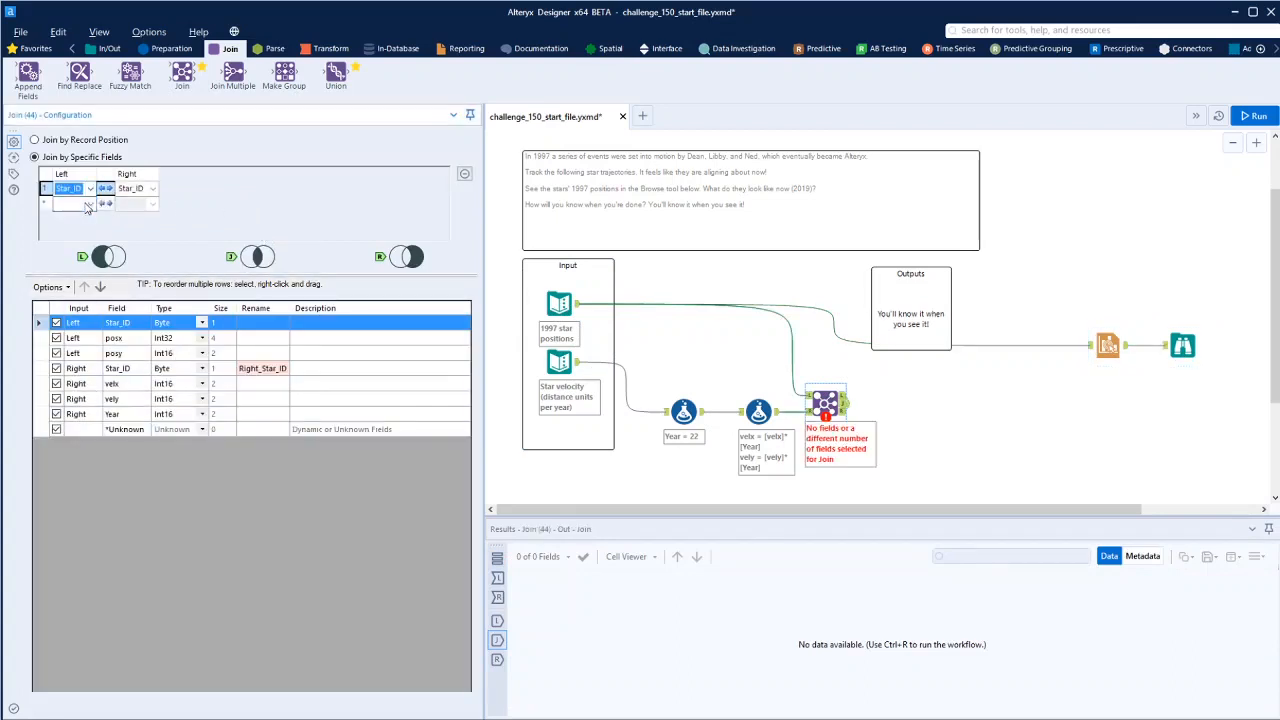
click(56, 368)
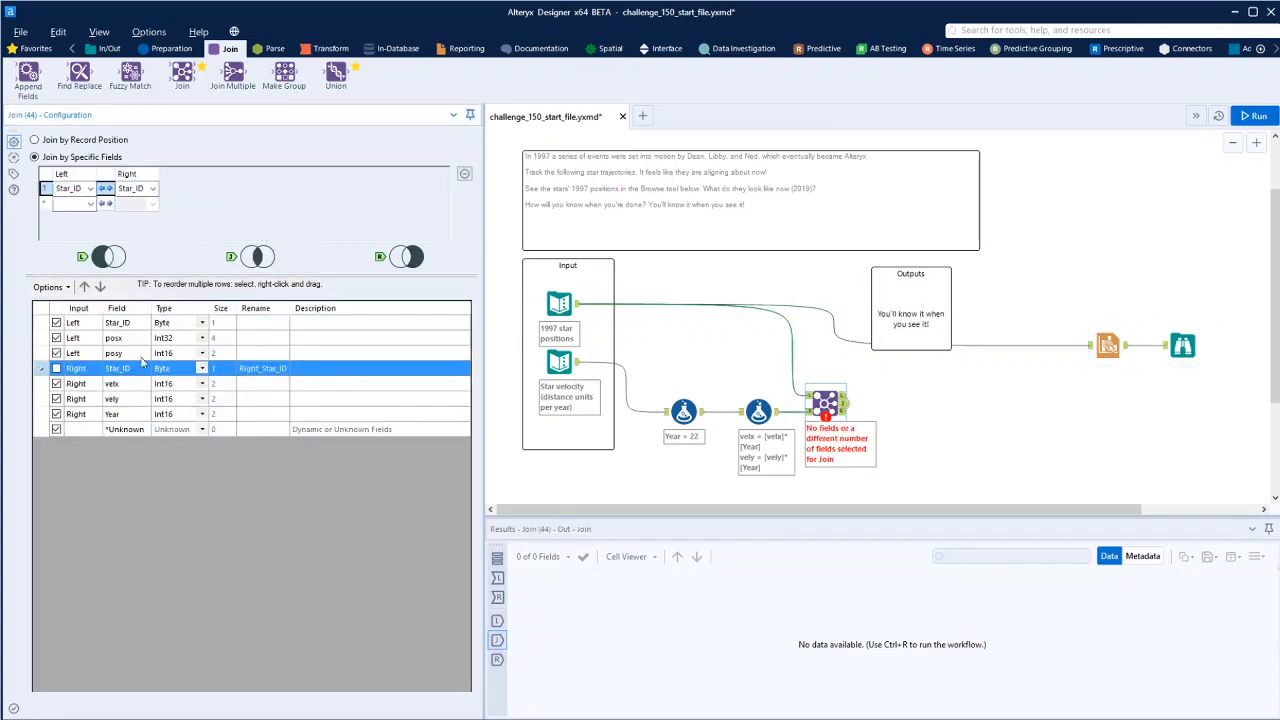
click(1252, 116)
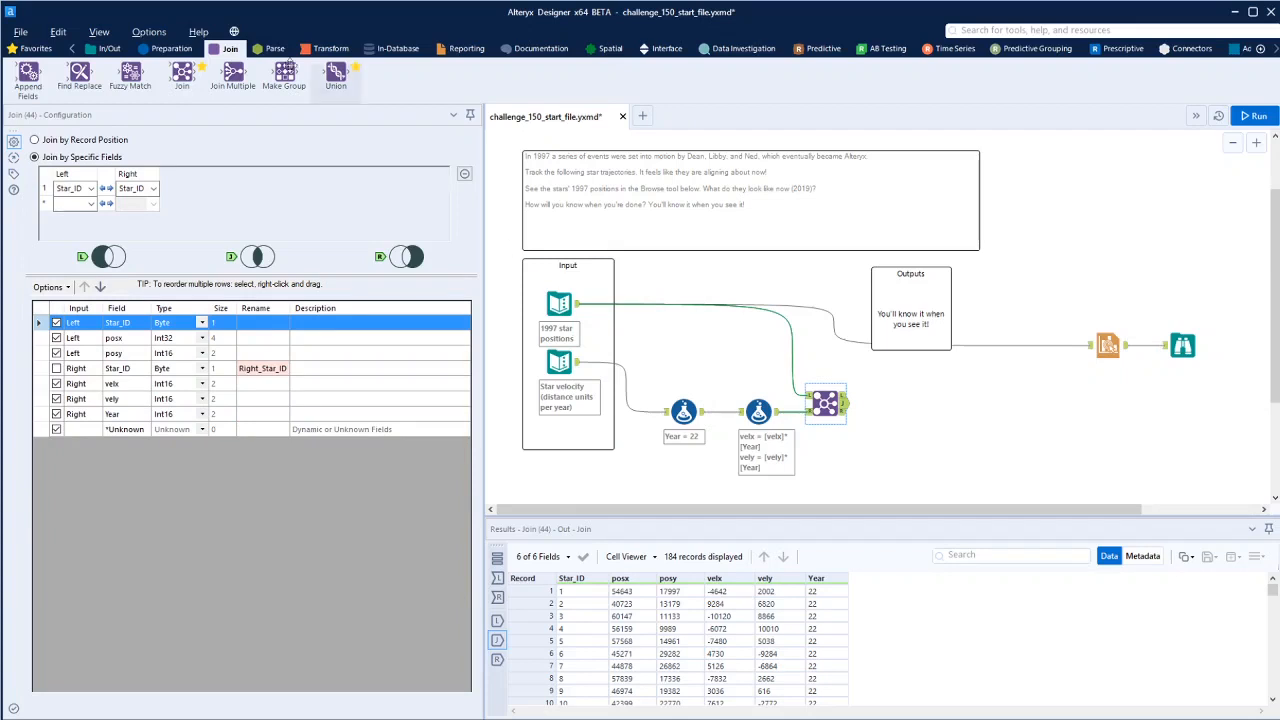
Step: Add a Formula tool after the Join tool's J output and update the posx column with the expression [posx]+[velx]
click(172, 48)
drag(233, 78, 900, 404)
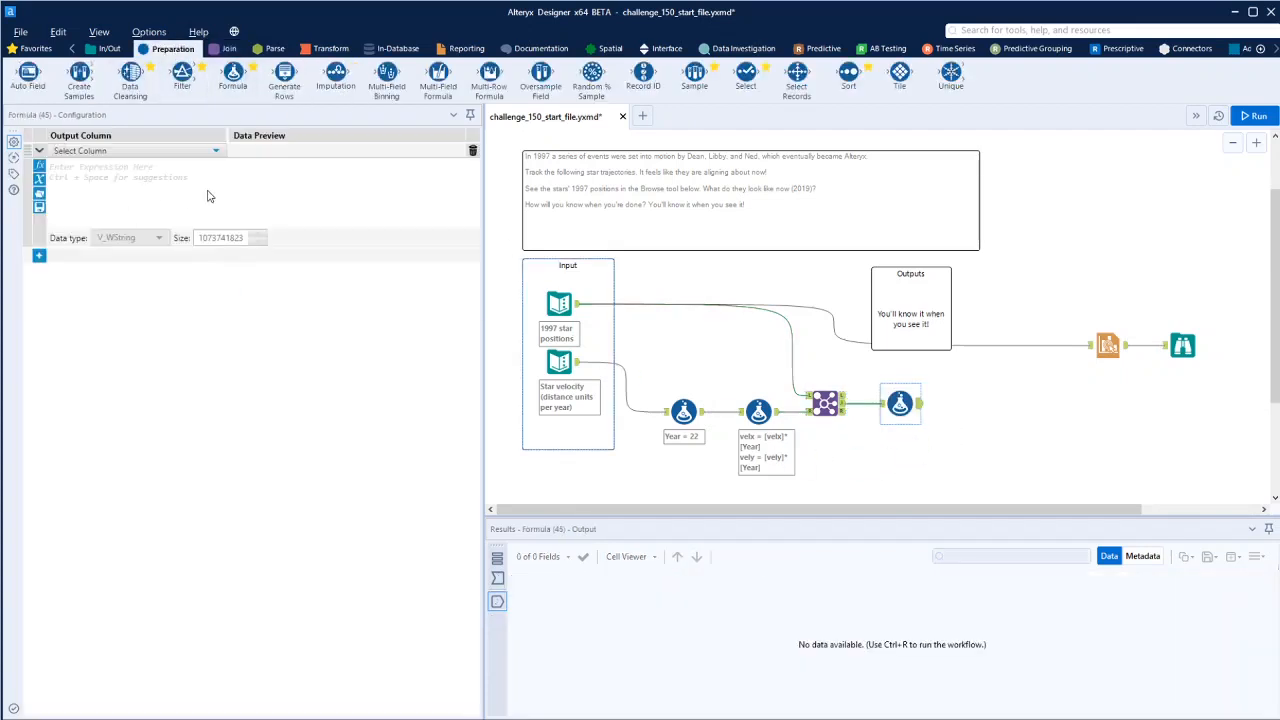
click(125, 153)
click(103, 203)
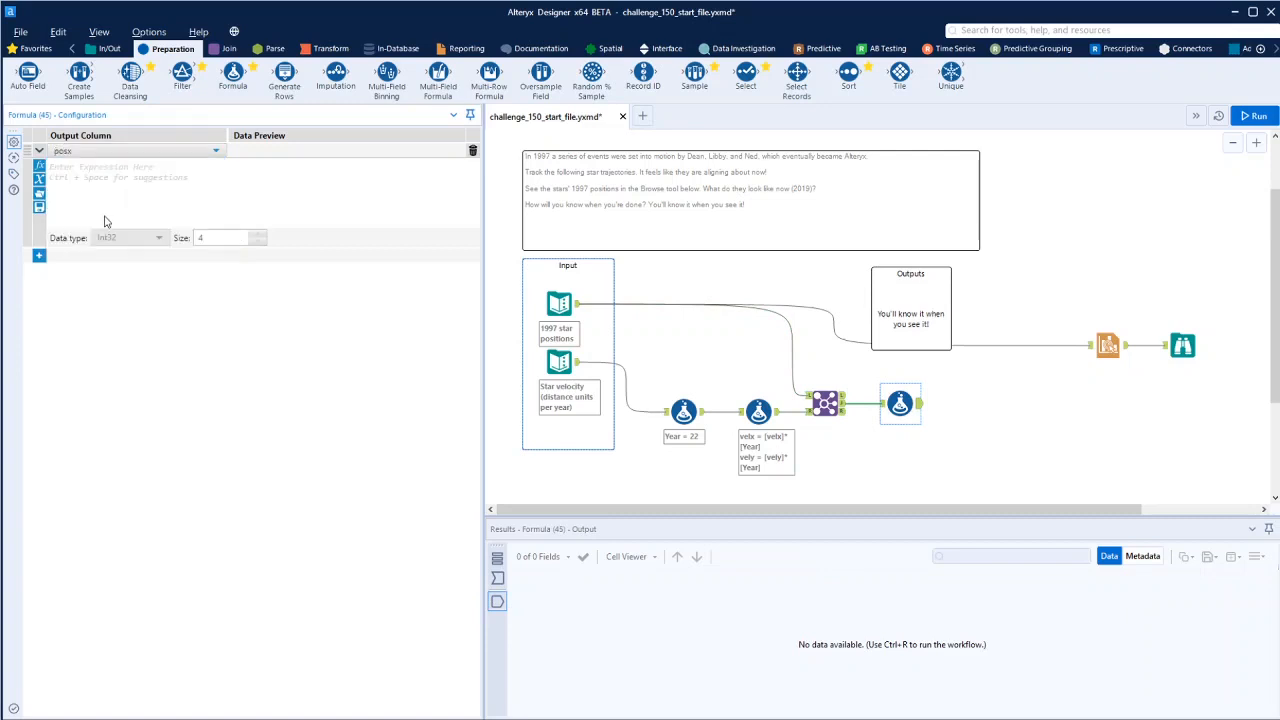
click(96, 187)
text([)
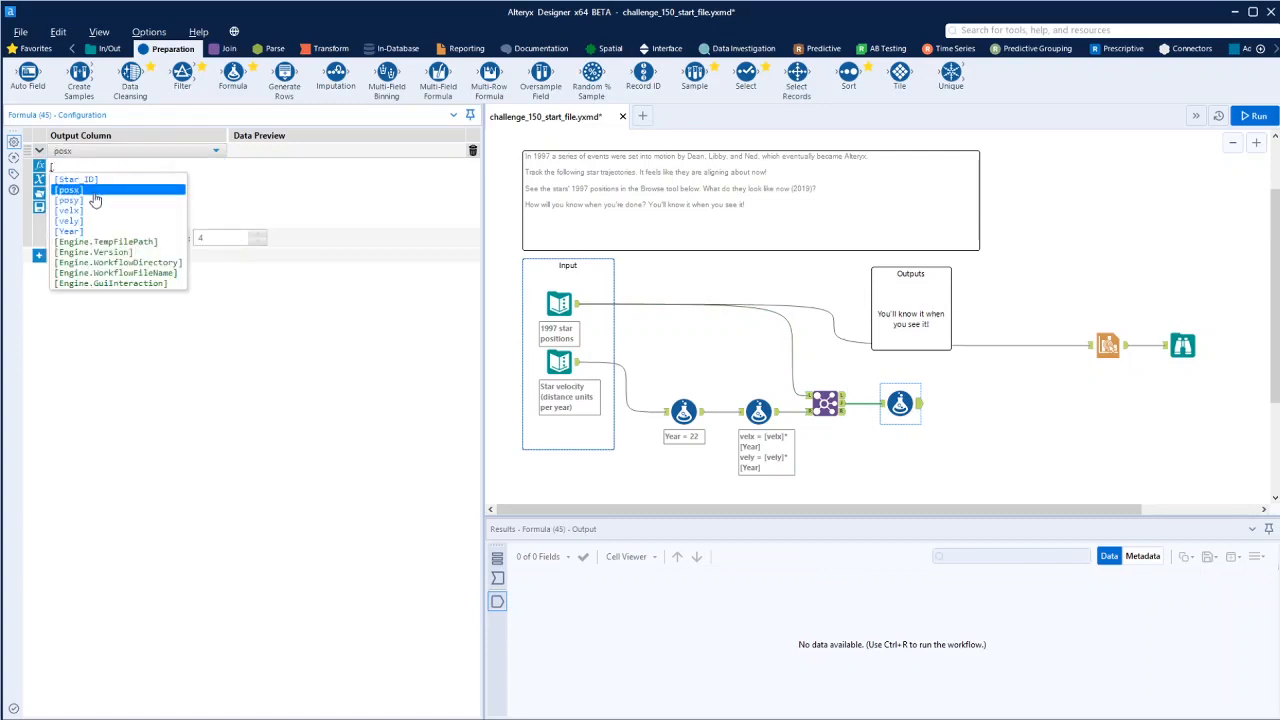
click(94, 193)
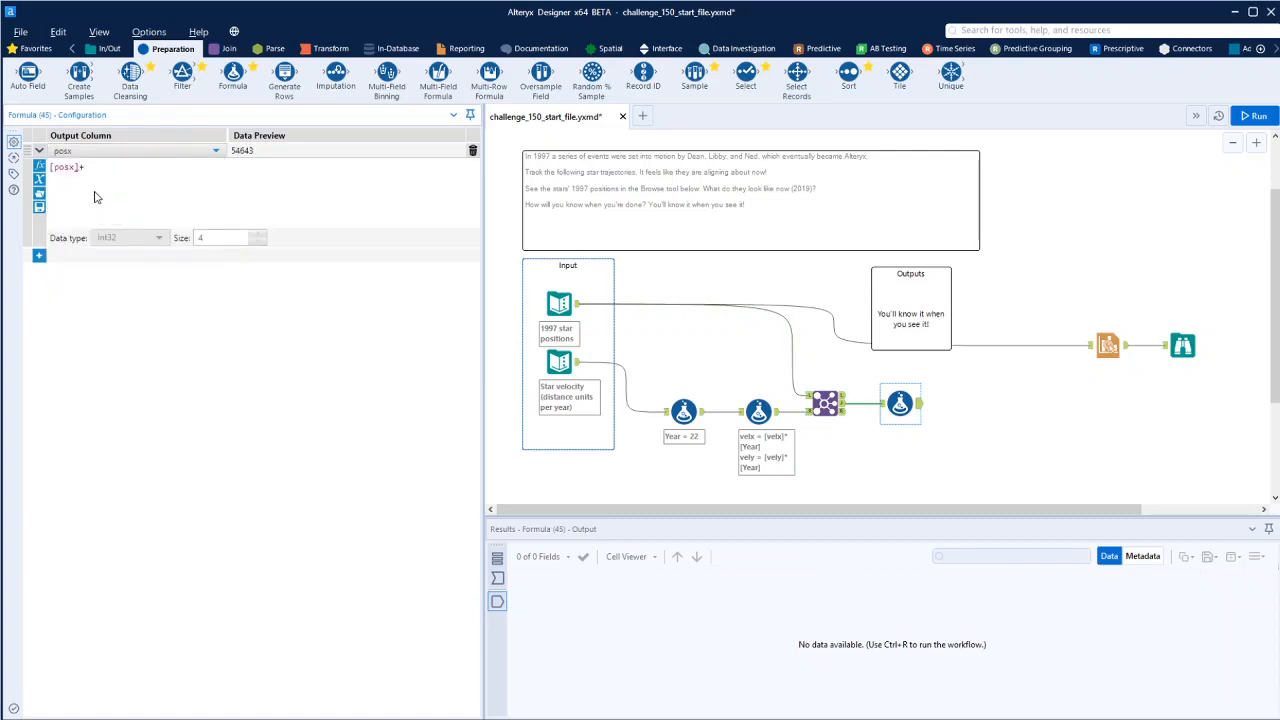
text(+[)
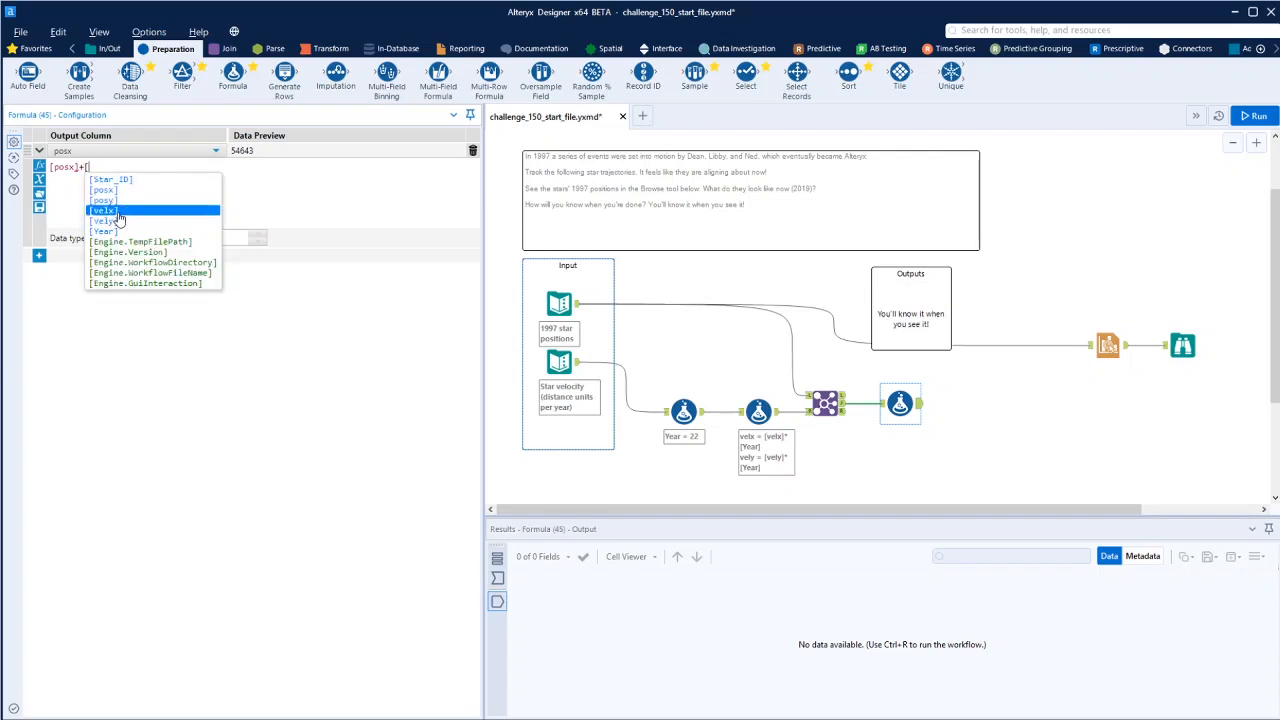
click(116, 214)
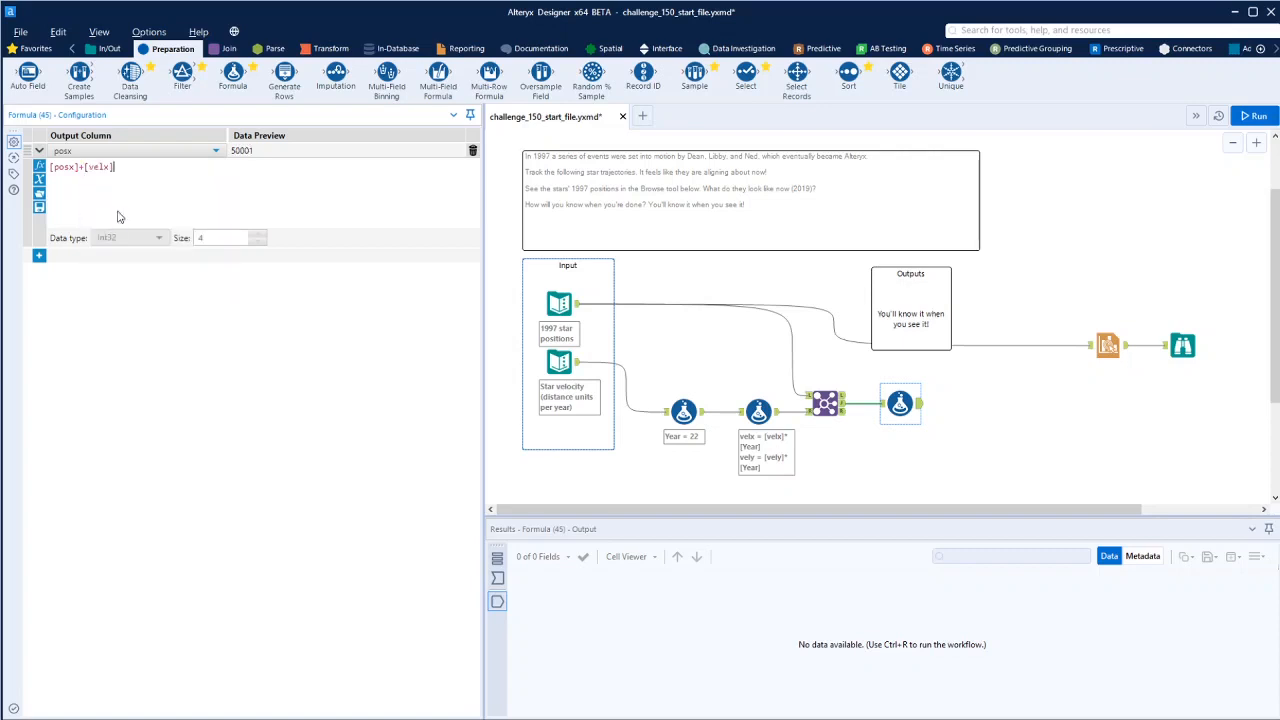
Step: Add another expression to the Formula tool after the join that updates the posy column with [posy]+[vely]
click(39, 256)
click(94, 256)
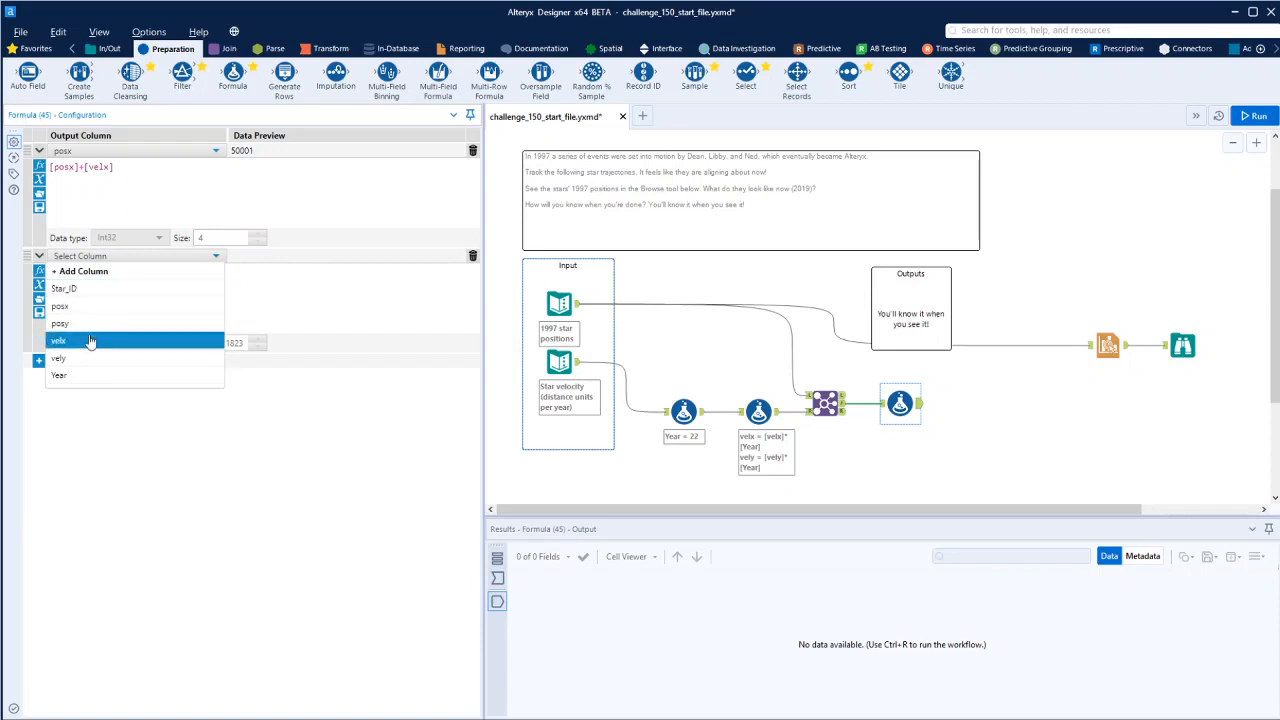
click(91, 328)
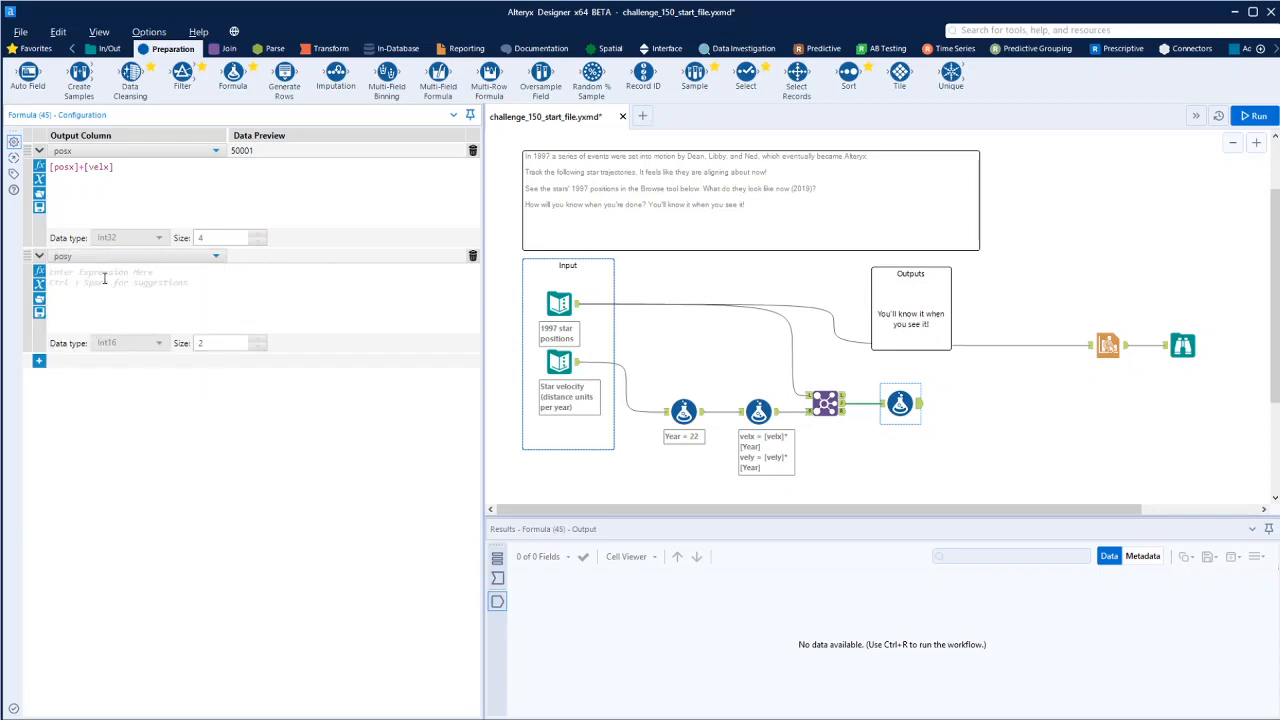
text([)
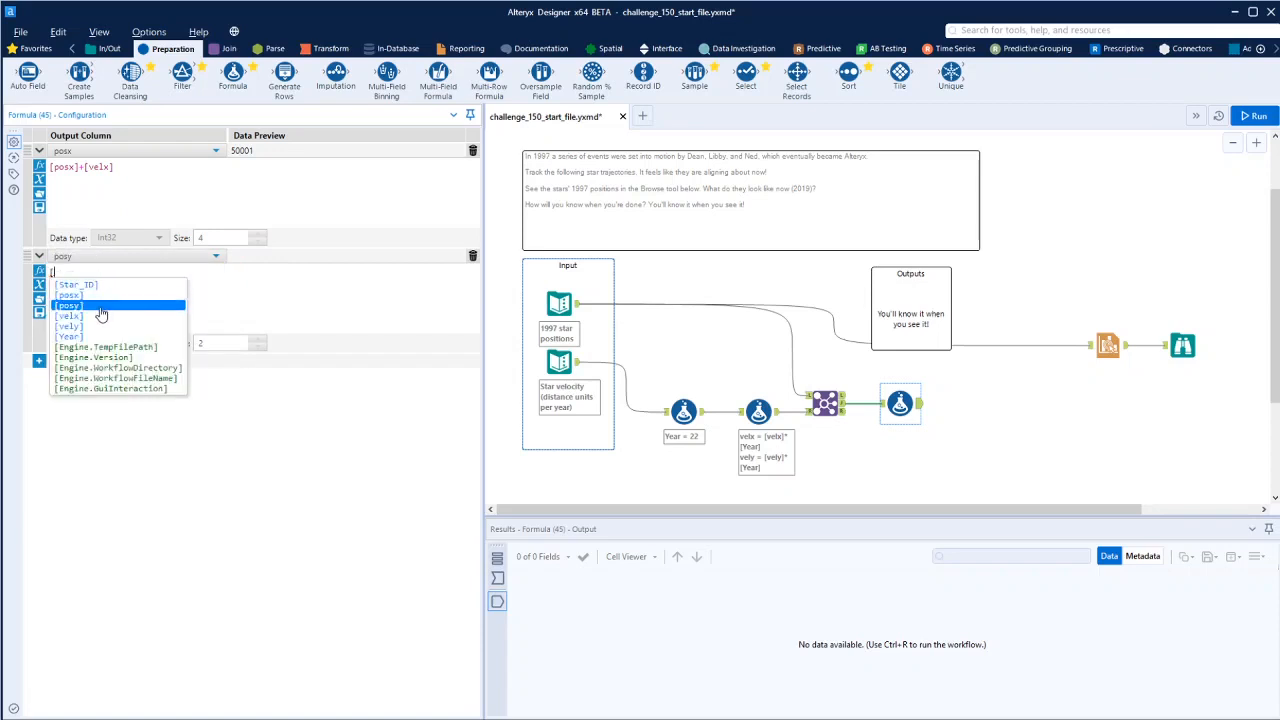
click(101, 305)
text(+)
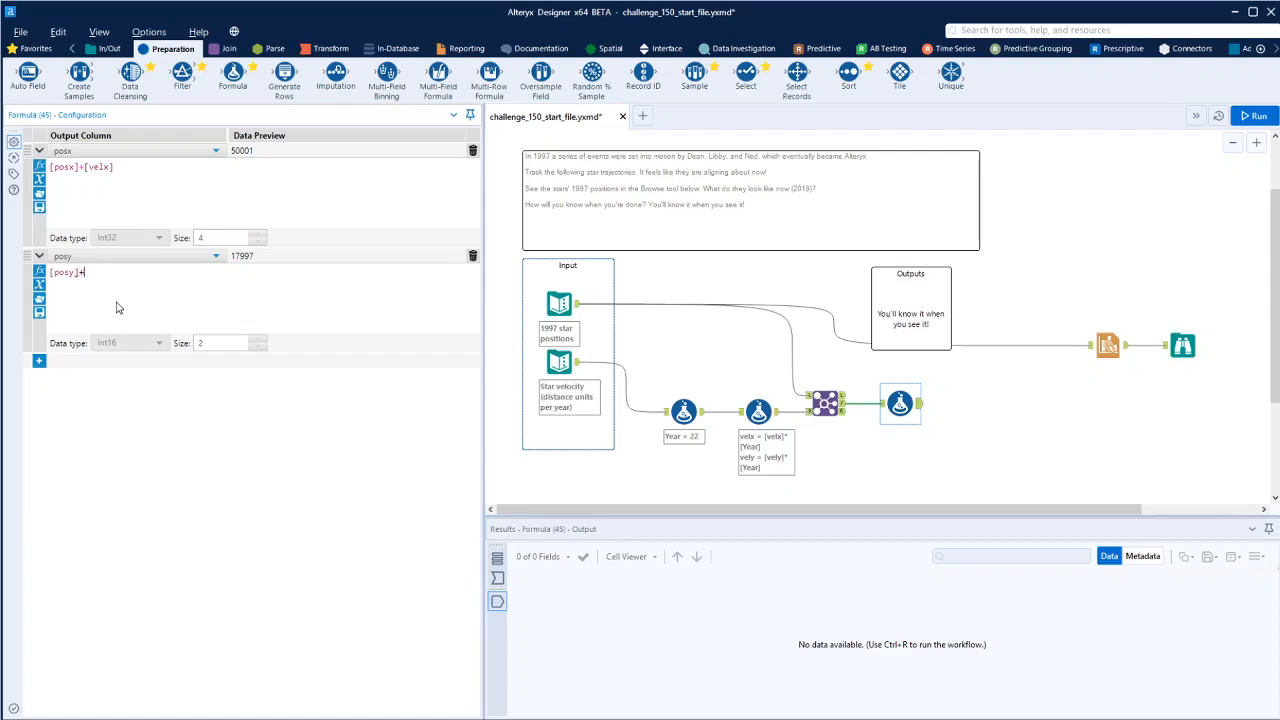
text([)
click(127, 329)
click(976, 350)
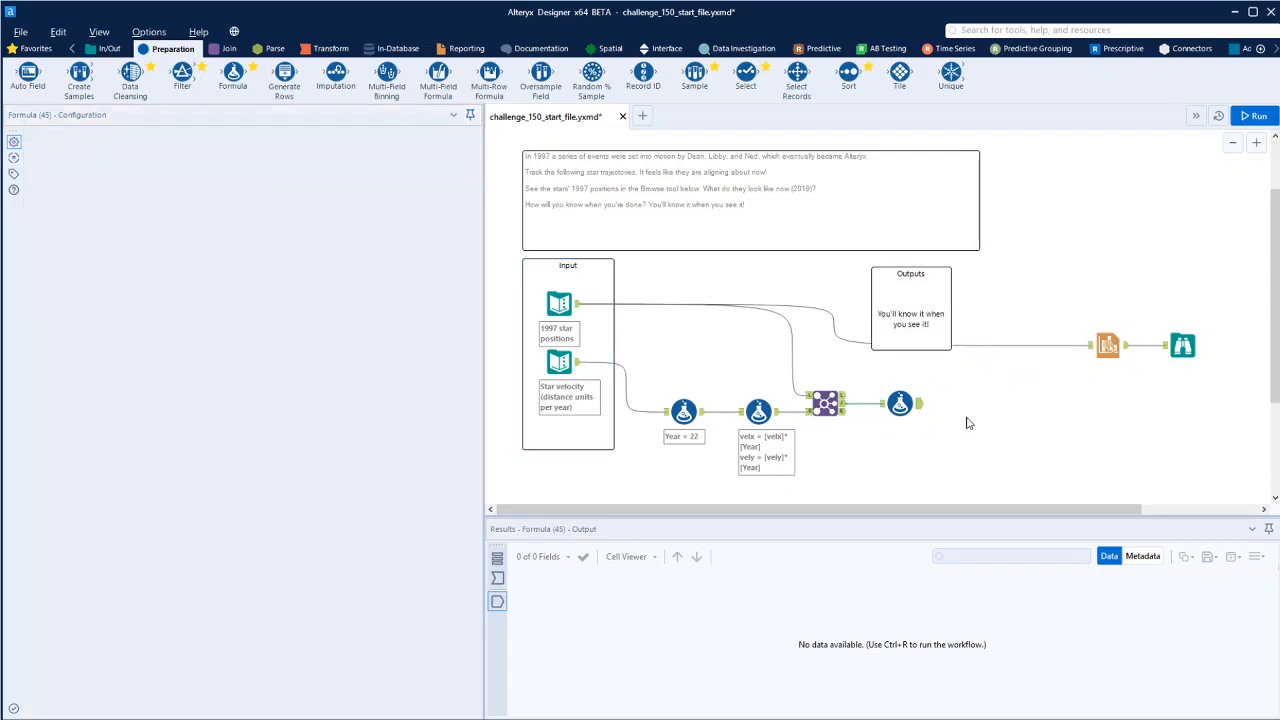
key(ctrl+r)
Step: Replace the chart tool's connection from the 1997 star positions input with one from the last Formula tool's output
click(920, 408)
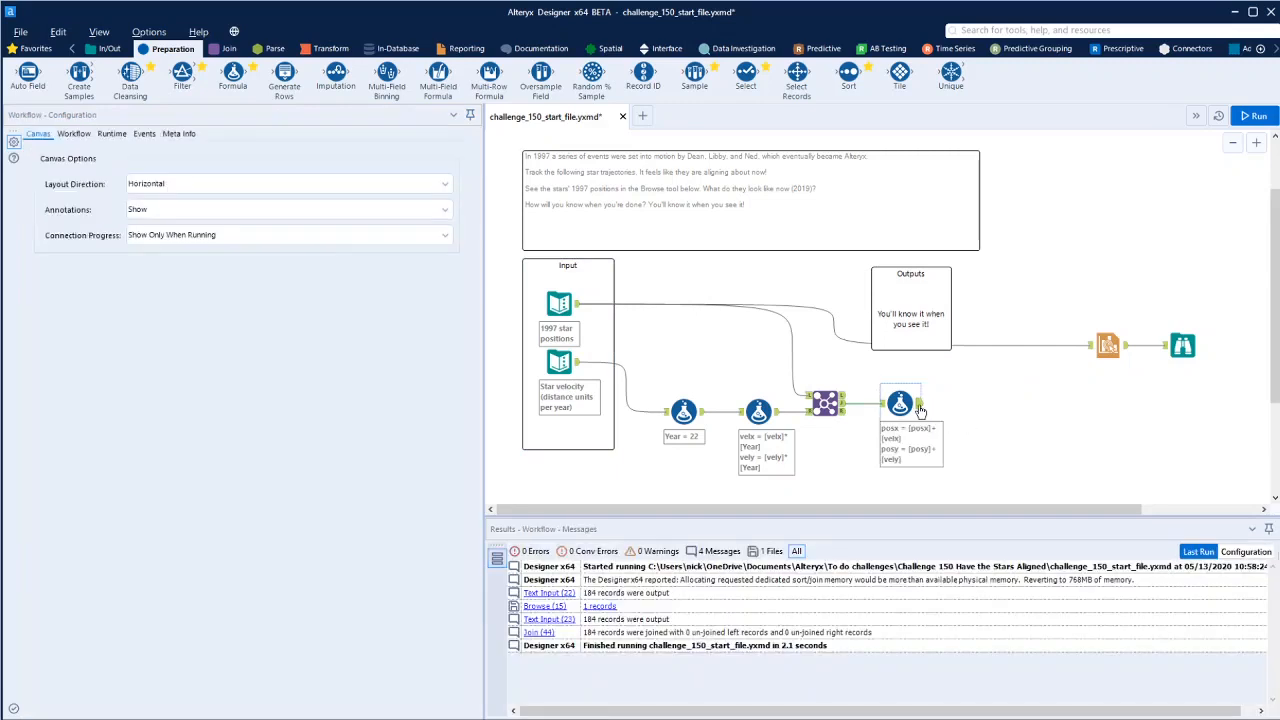
click(996, 345)
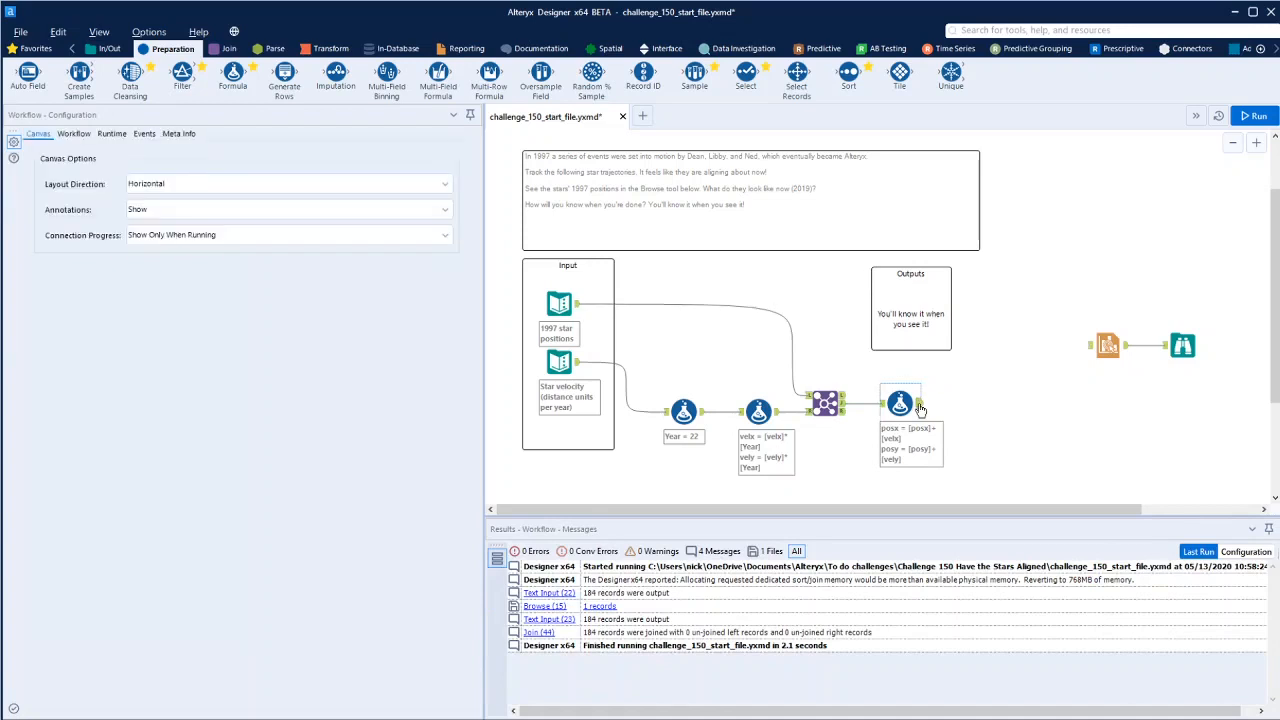
drag(920, 404, 1103, 347)
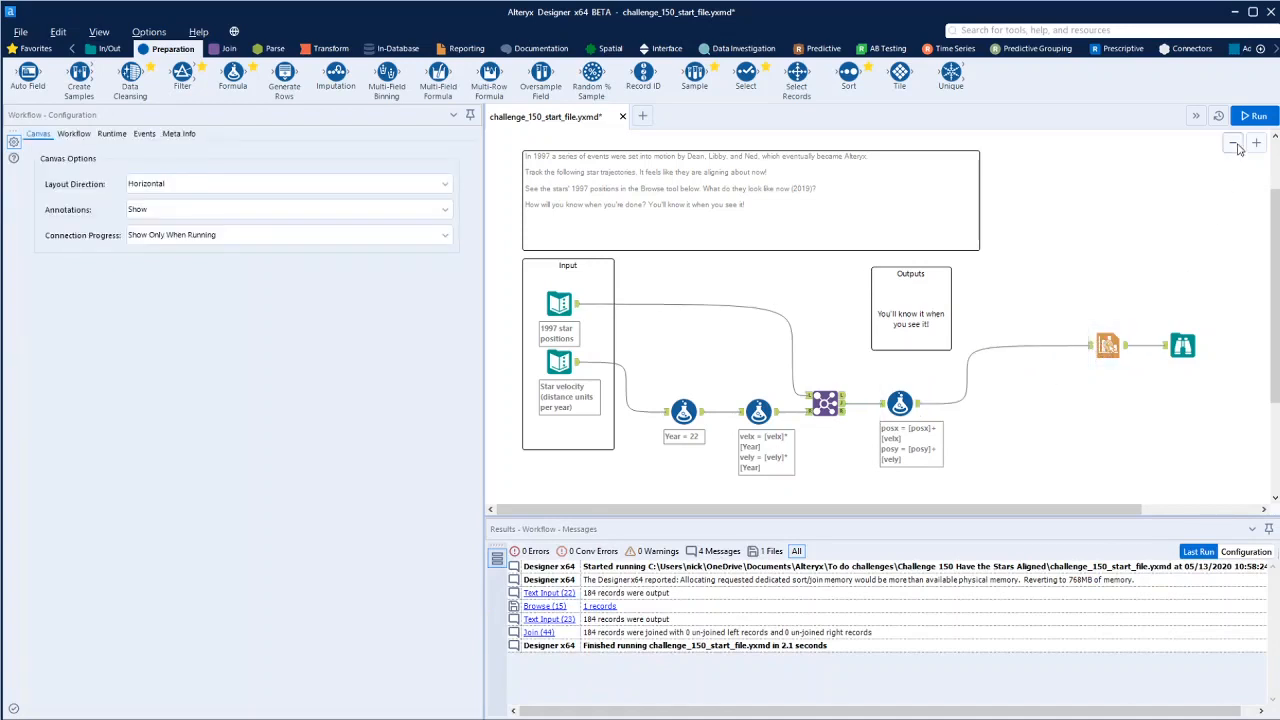
Step: Run the workflow and inspect the star chart in the Browse tool's report, widening the configuration pane to show it fully
click(1254, 116)
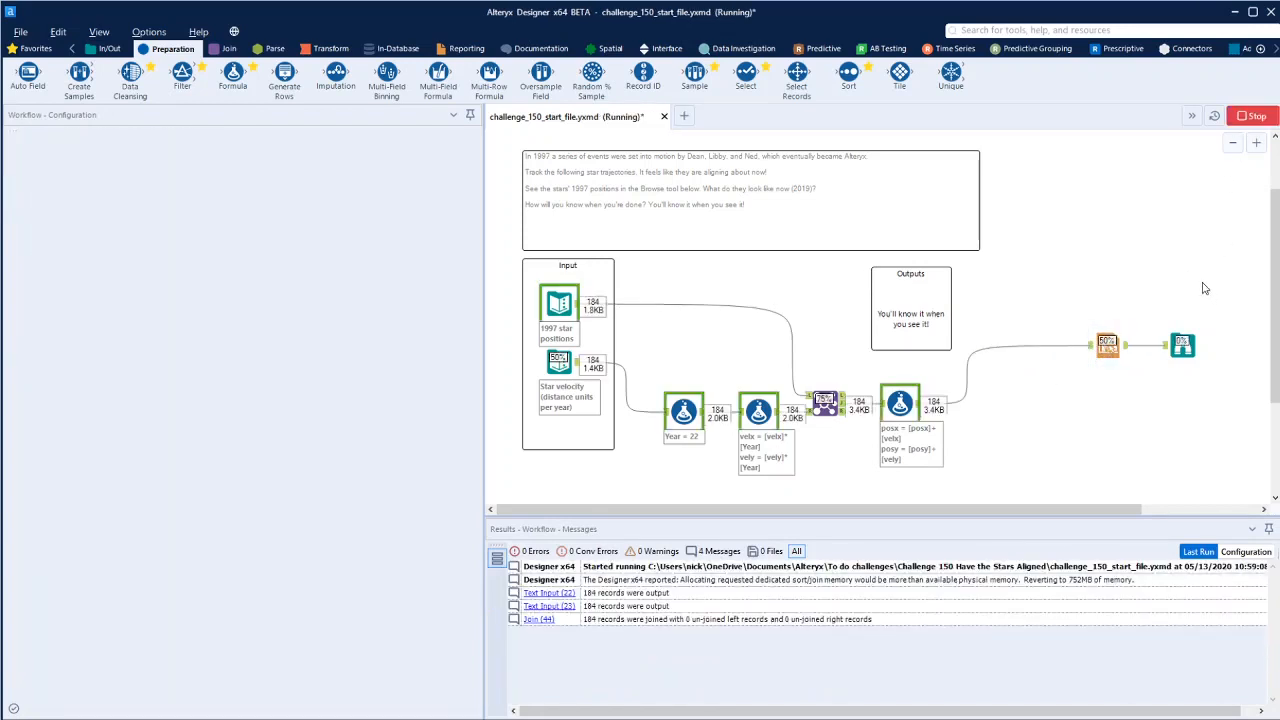
click(1183, 344)
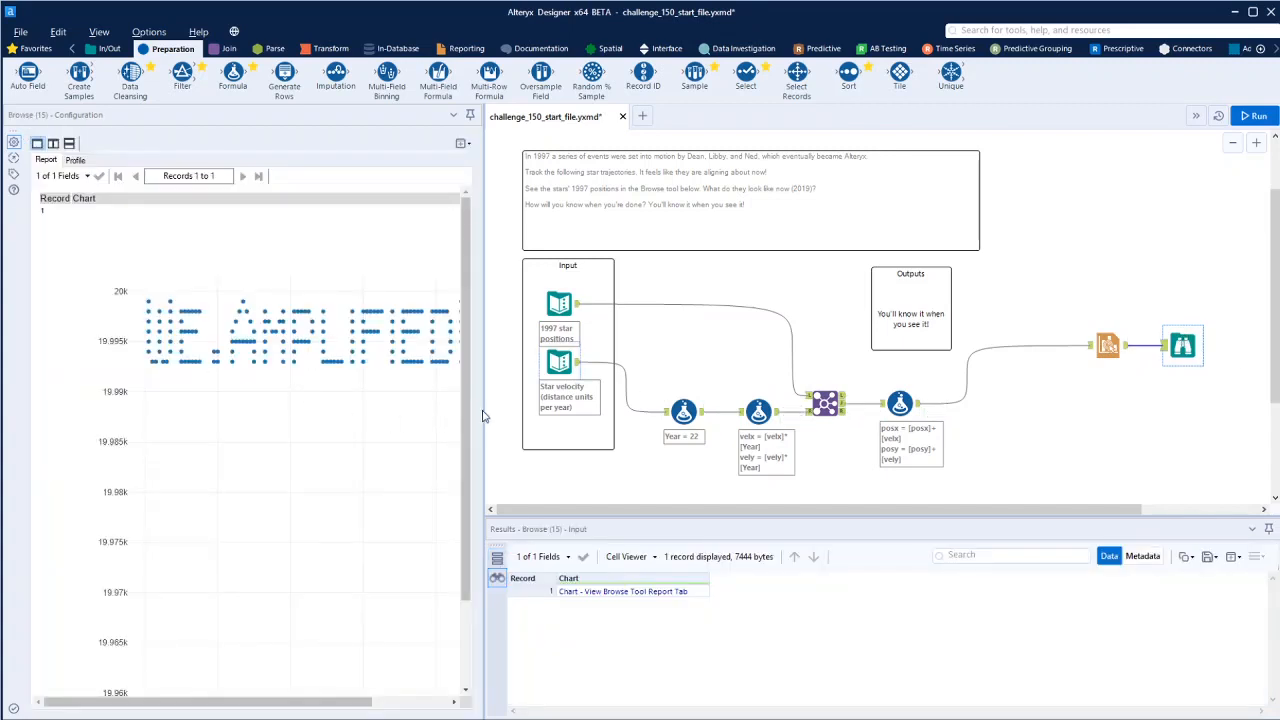
drag(484, 410, 660, 414)
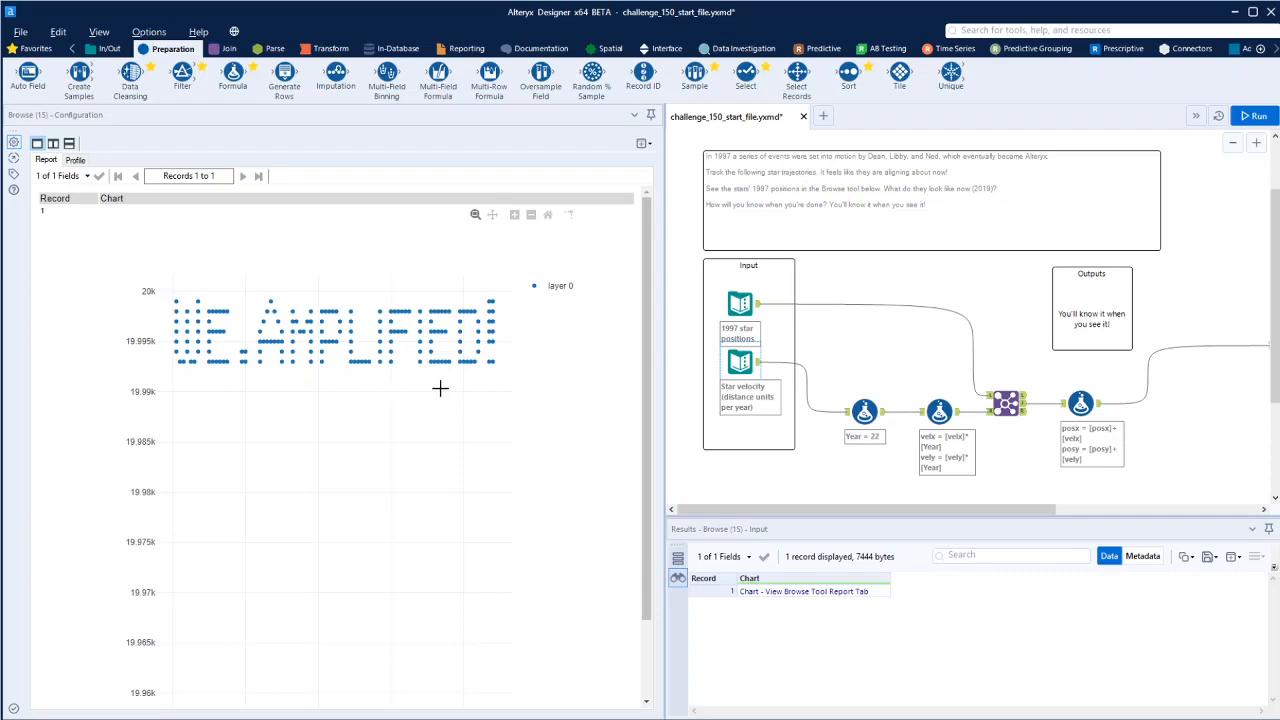
scroll(440, 388, down, 1)
scroll(440, 388, up, 1)
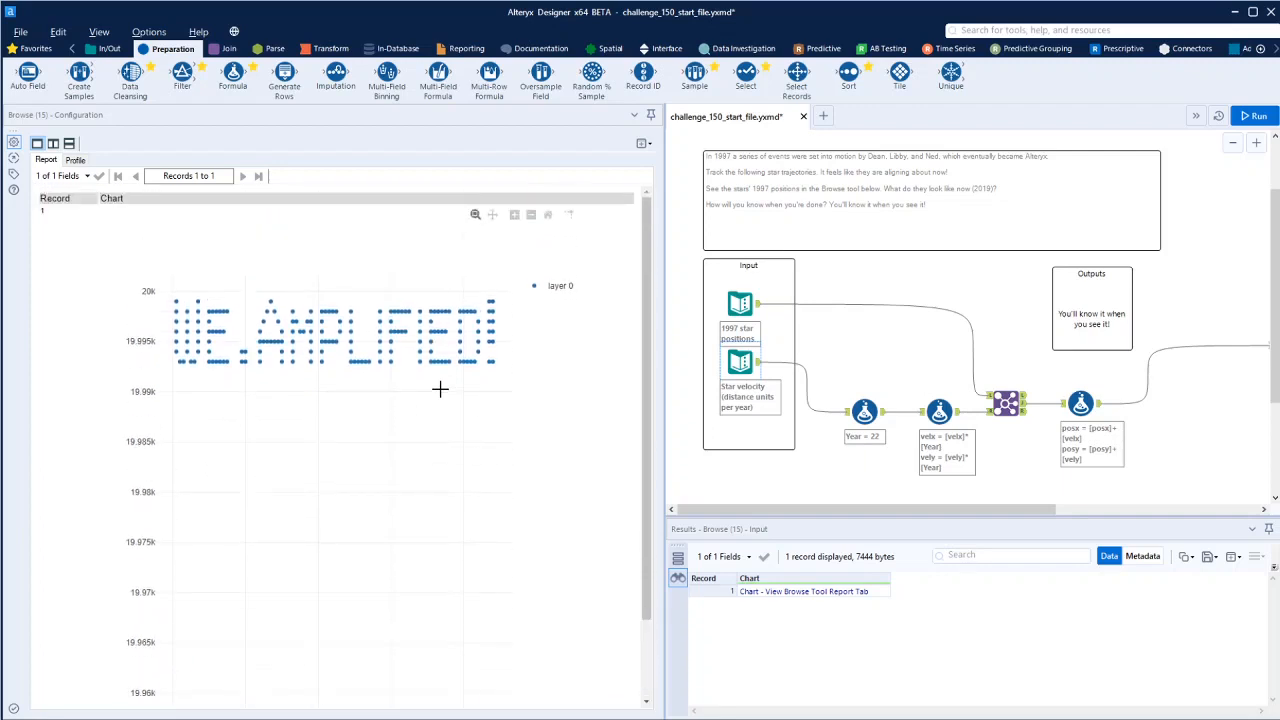